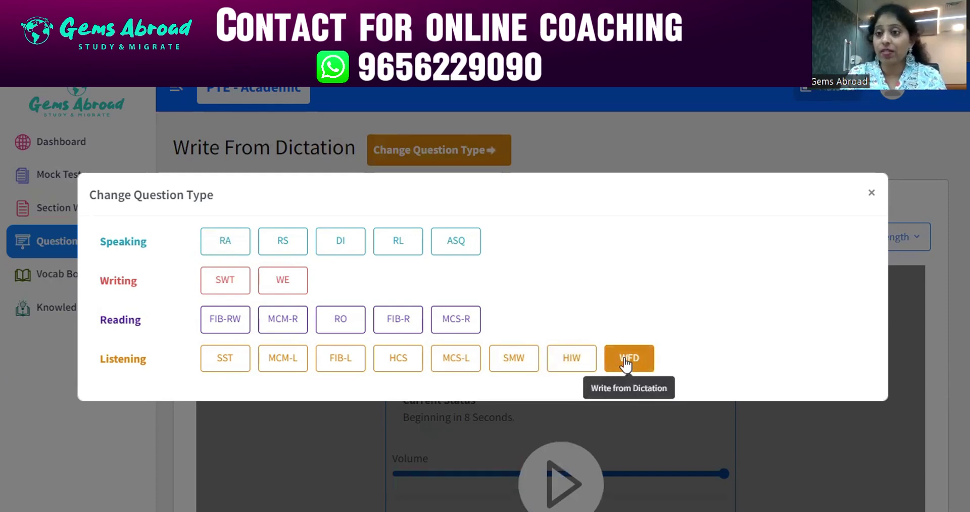
Step: Switch the question type to Write from Dictation and go to question 182
click(626, 361)
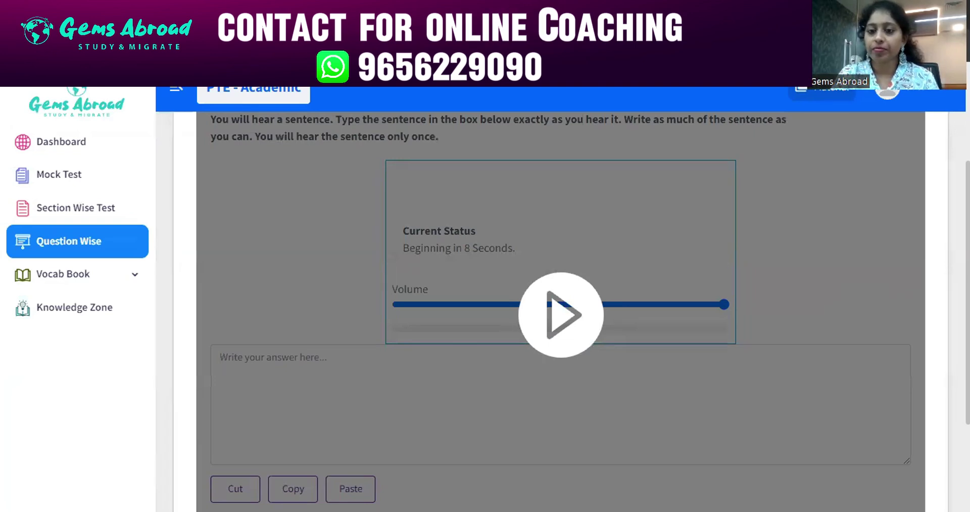
scroll(827, 490, down, 3)
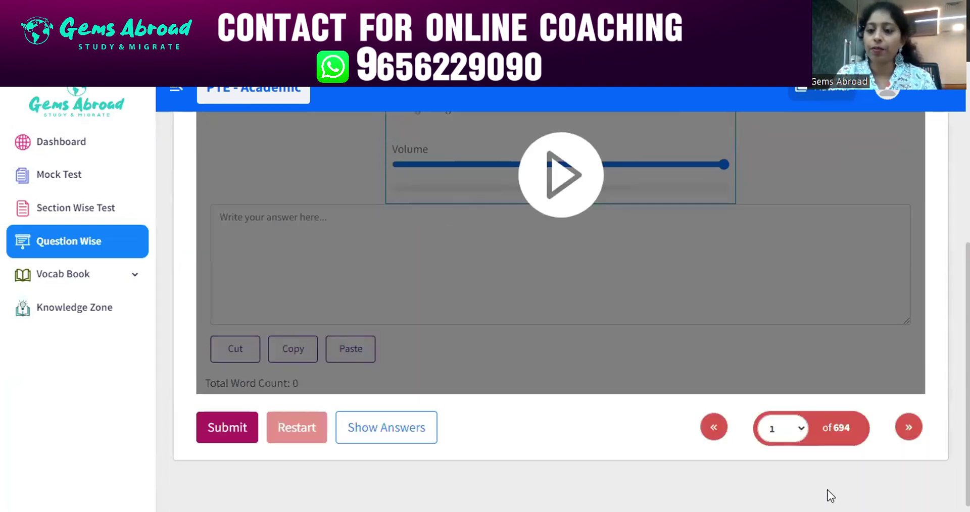
click(801, 431)
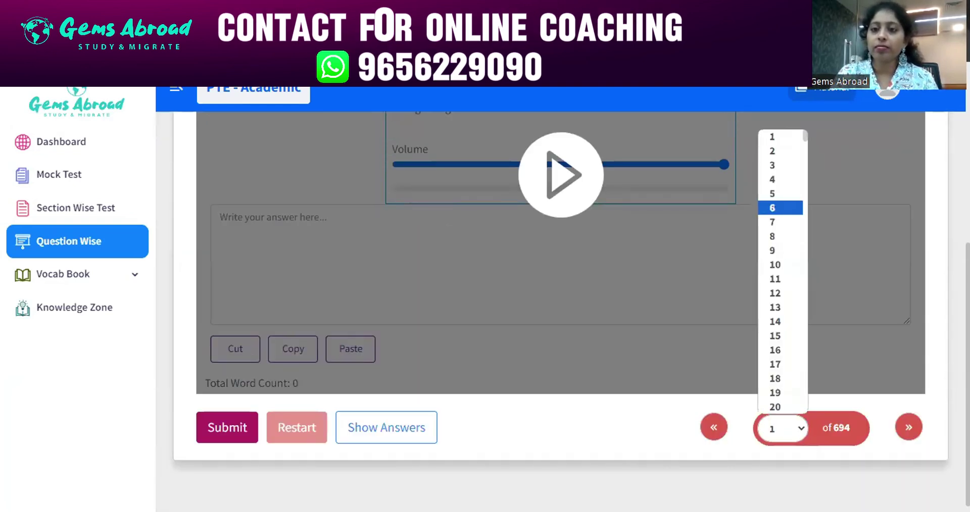
drag(805, 141, 803, 207)
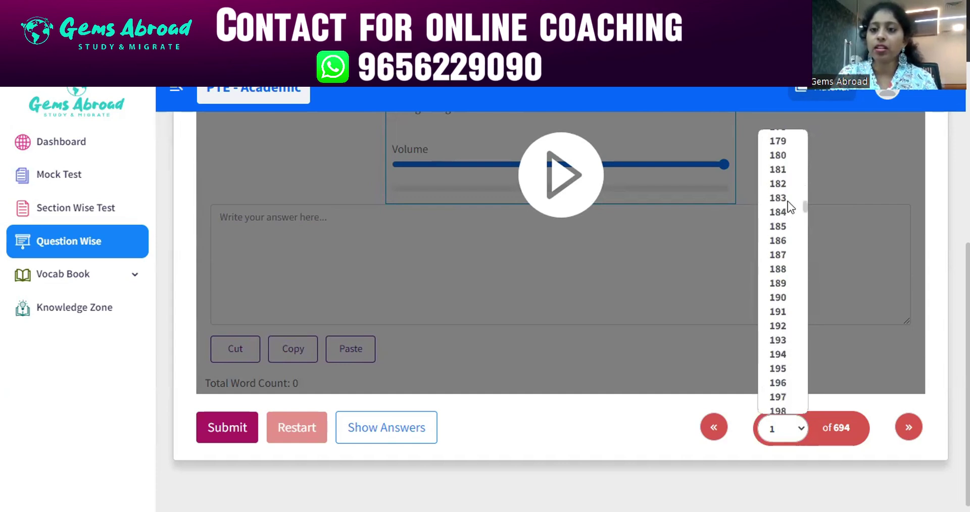
click(776, 184)
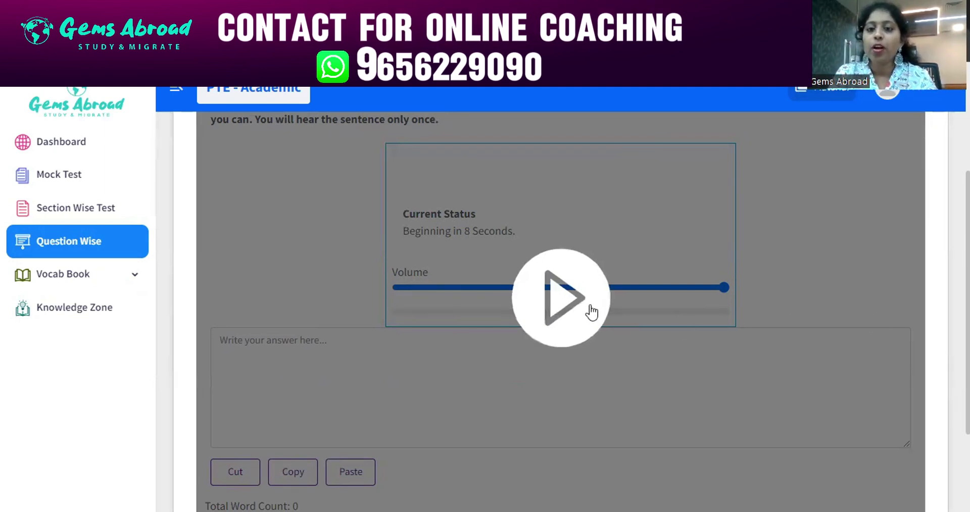
Step: Start the dictation audio and note the words' initials as "uvwtttstsfh" in the answer box
click(568, 305)
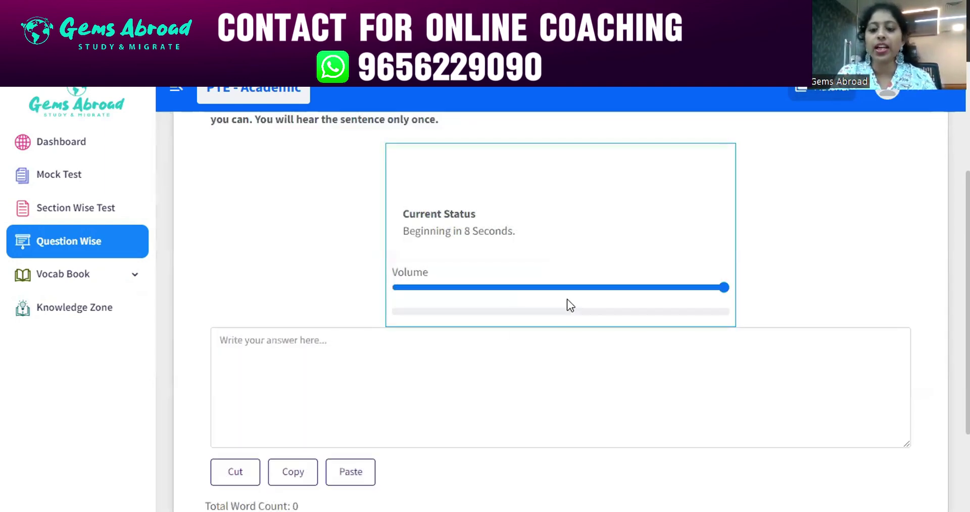
click(491, 330)
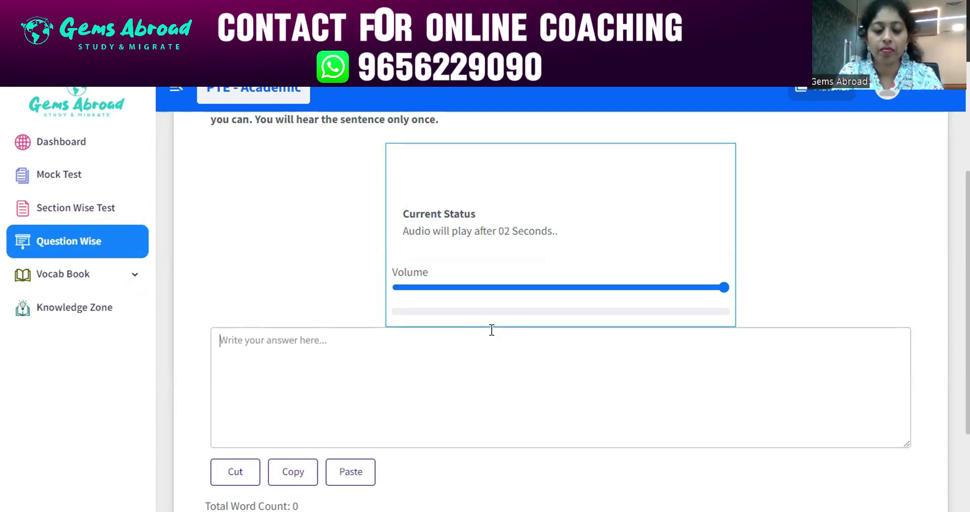
text(u)
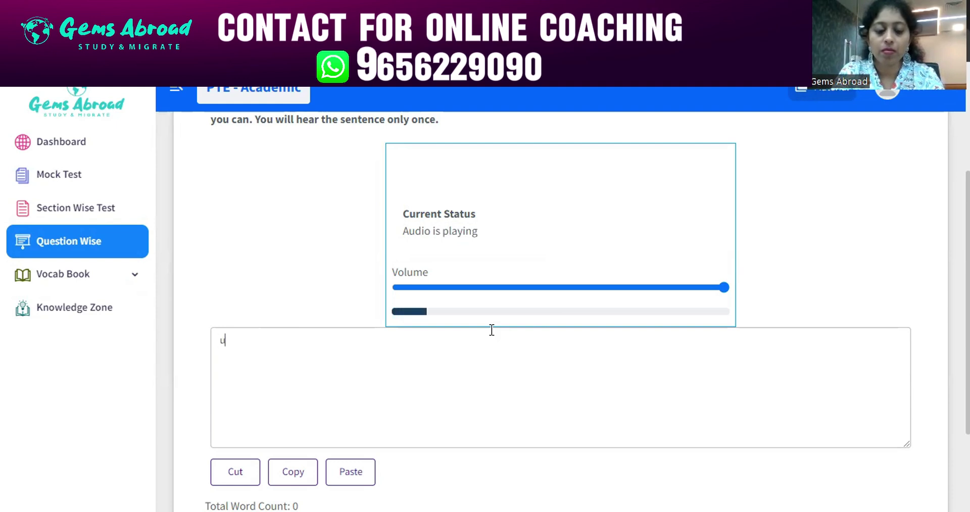
text(vw)
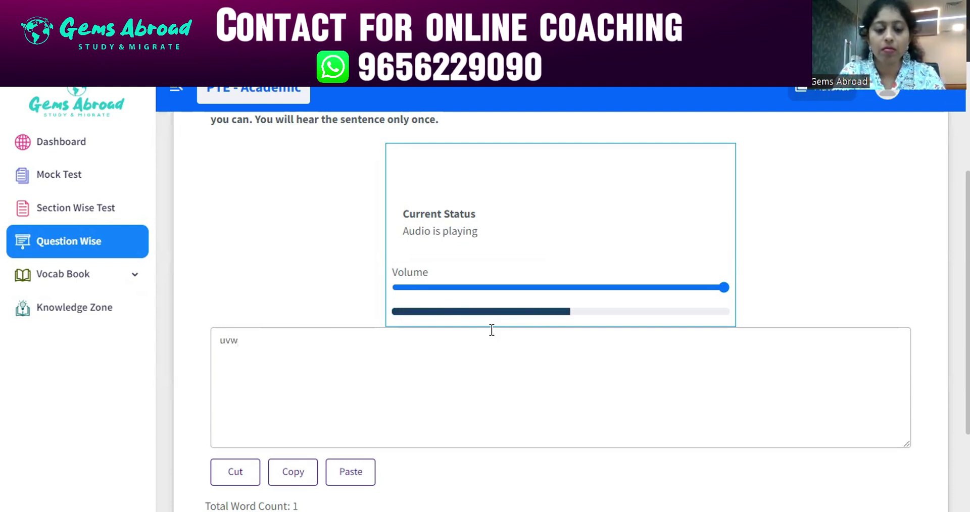
text(tt)
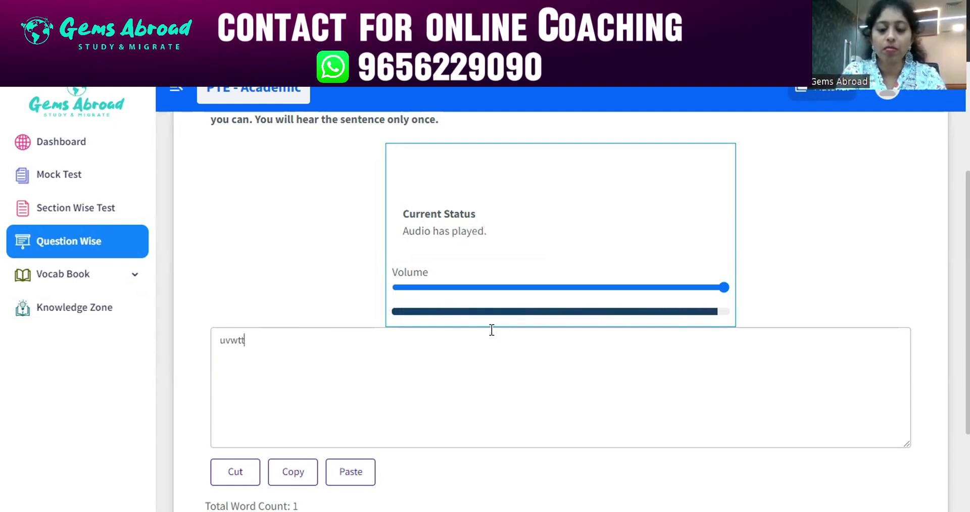
text(tst)
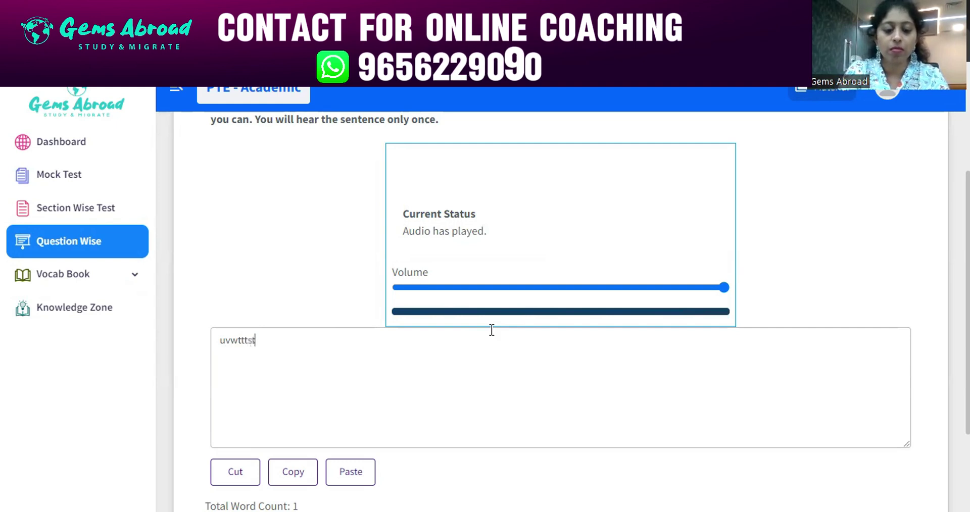
text(sfh)
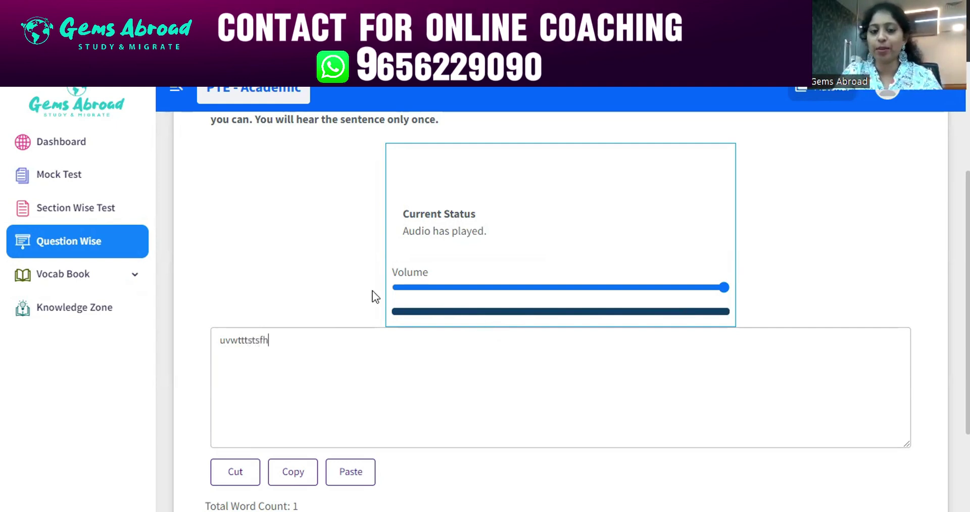
Step: Expand the initials "uvw" at the start of the answer into "university volunteers work"
click(224, 341)
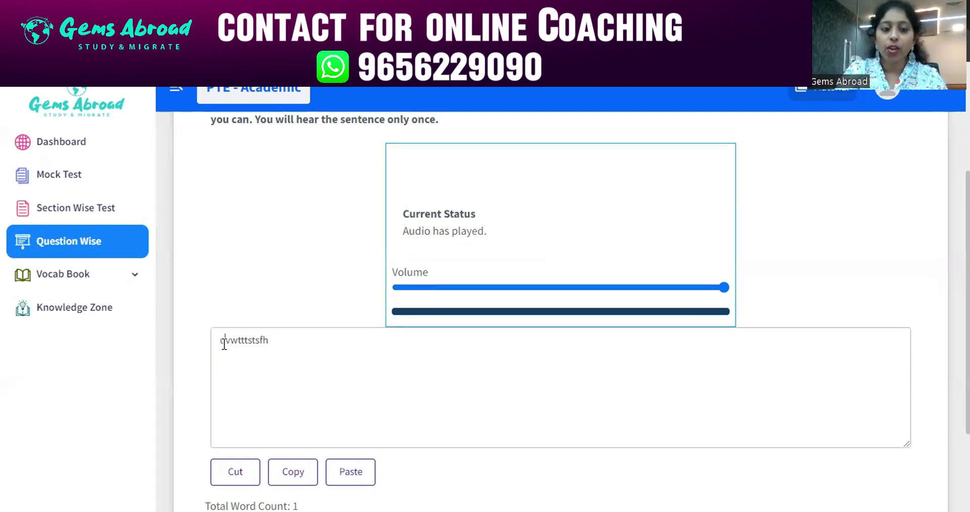
text(mi)
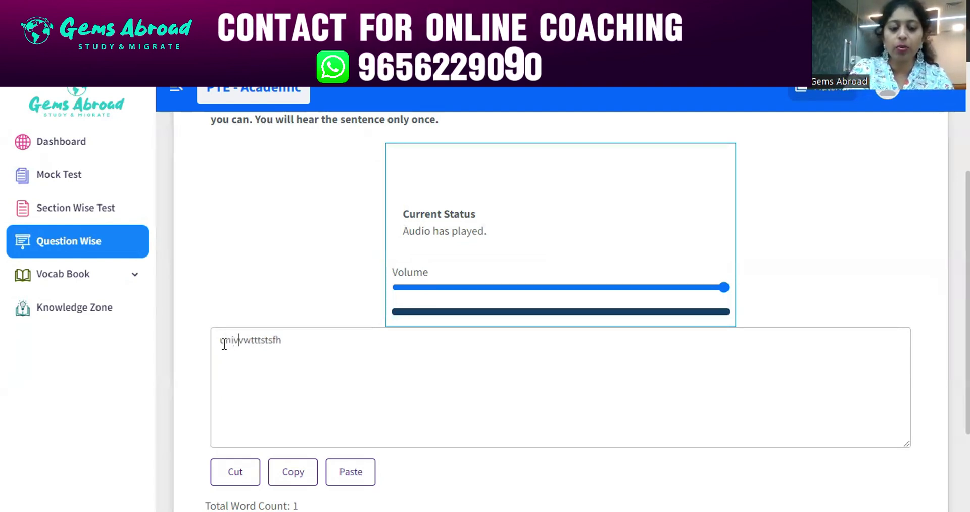
text(versity)
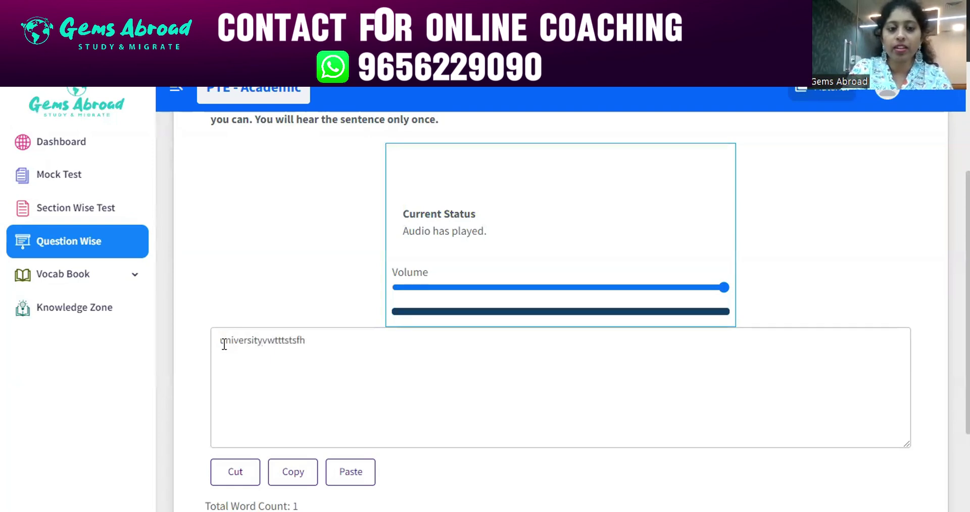
text( olun)
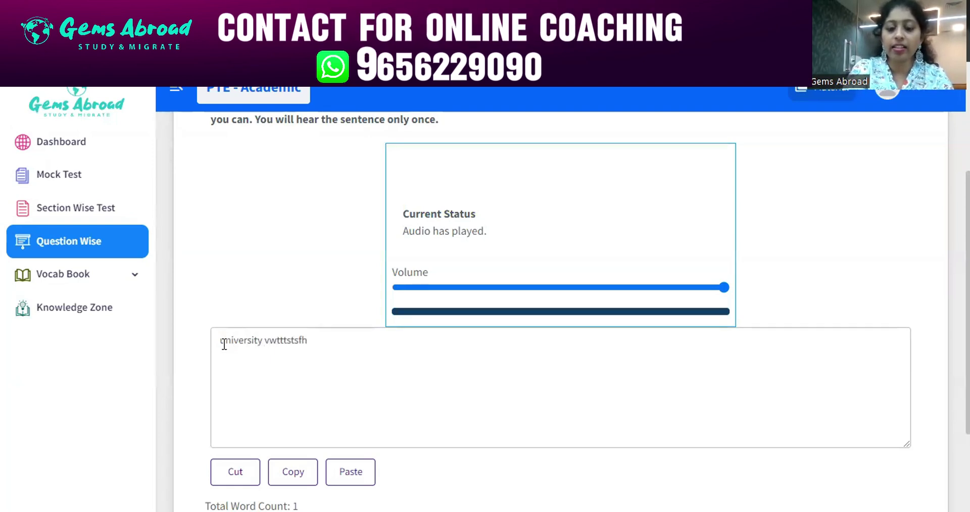
text(teers )
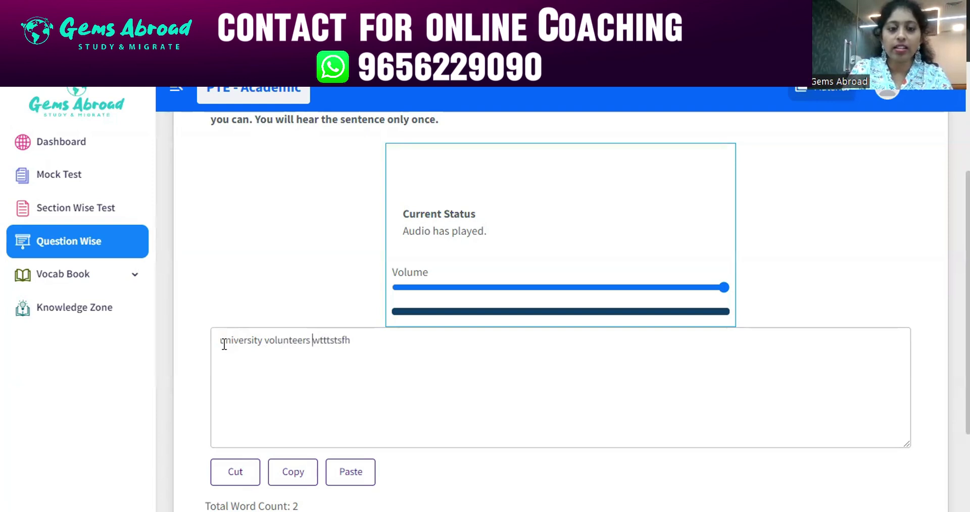
text(or)
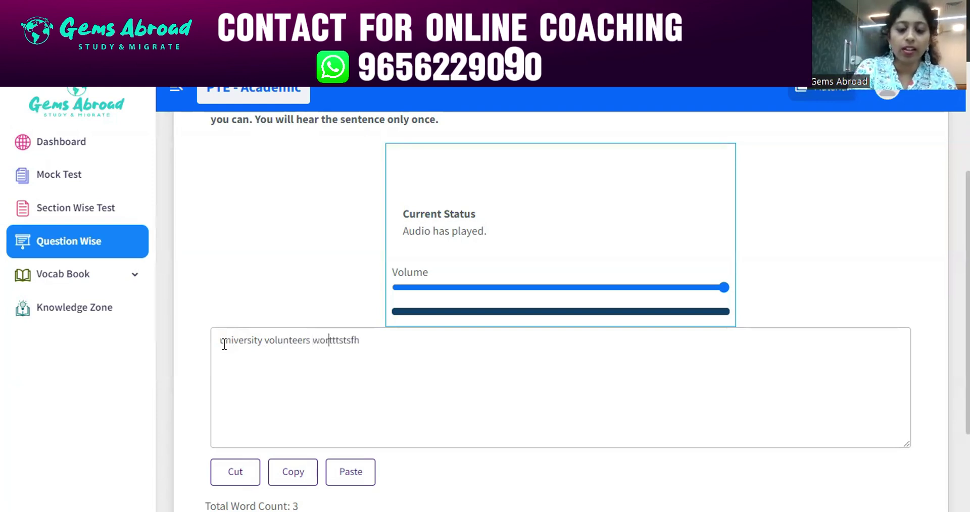
text(k)
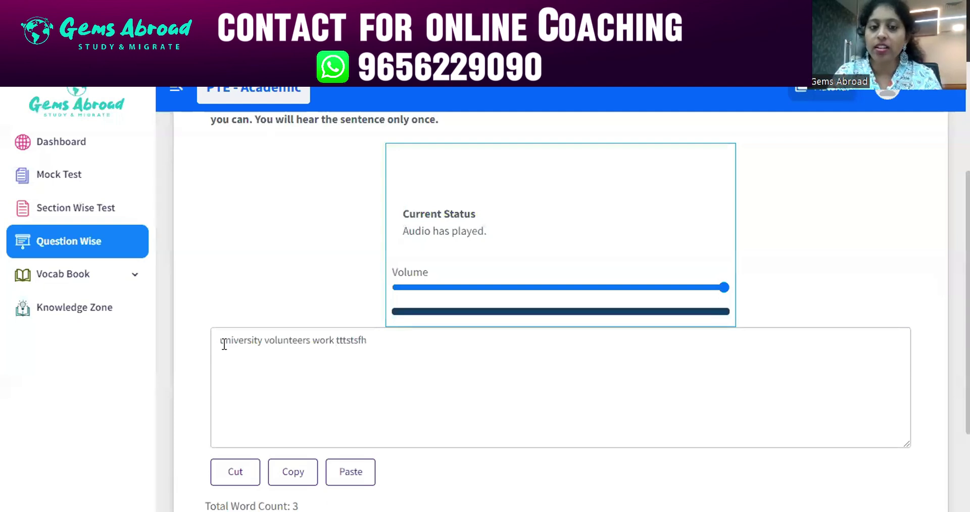
Step: Expand the next two initials into "together to", correct the spelling of "together", and add "help"
text(to)
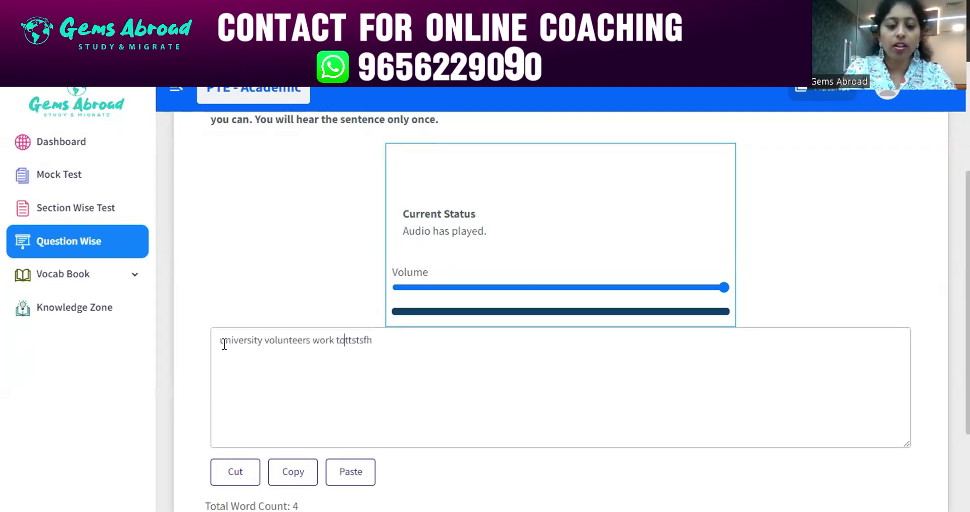
text(gethetr)
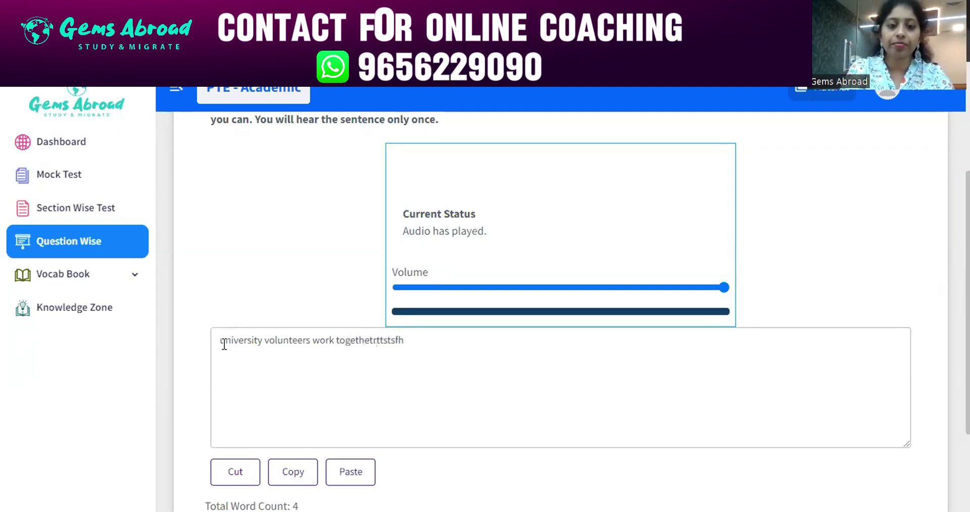
key(Left)
key(Left)
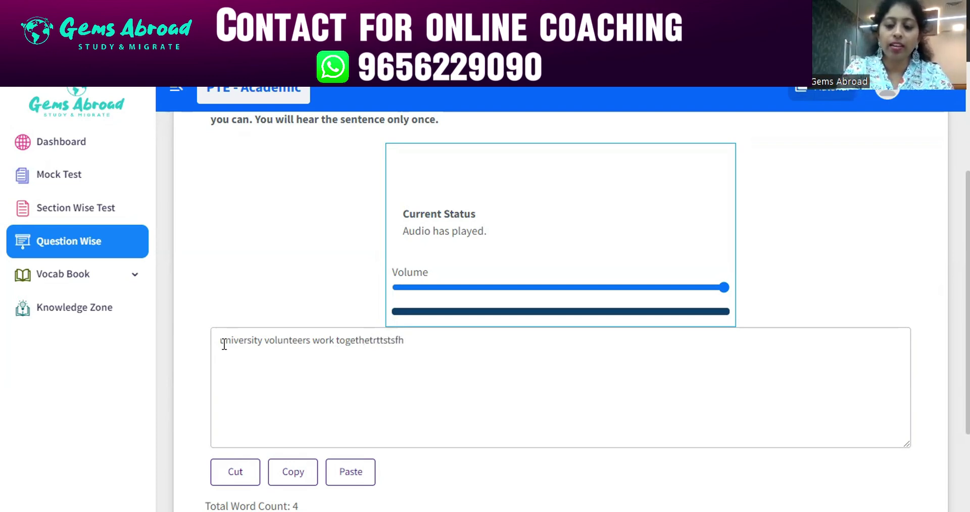
key(Delete)
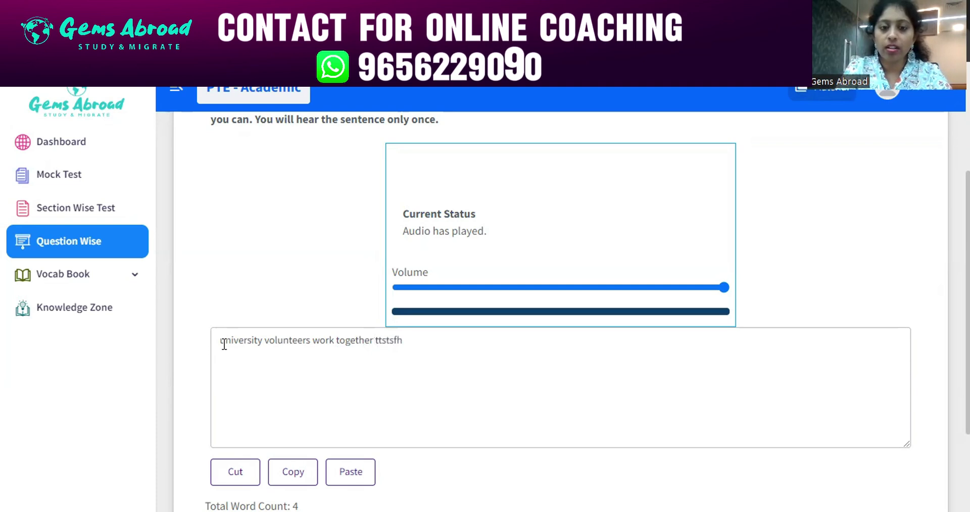
text(o )
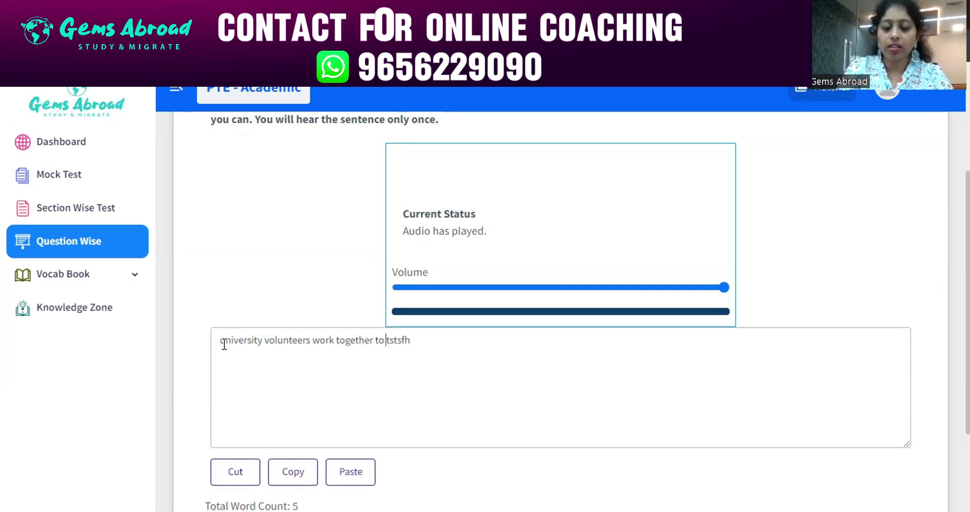
text(helpd)
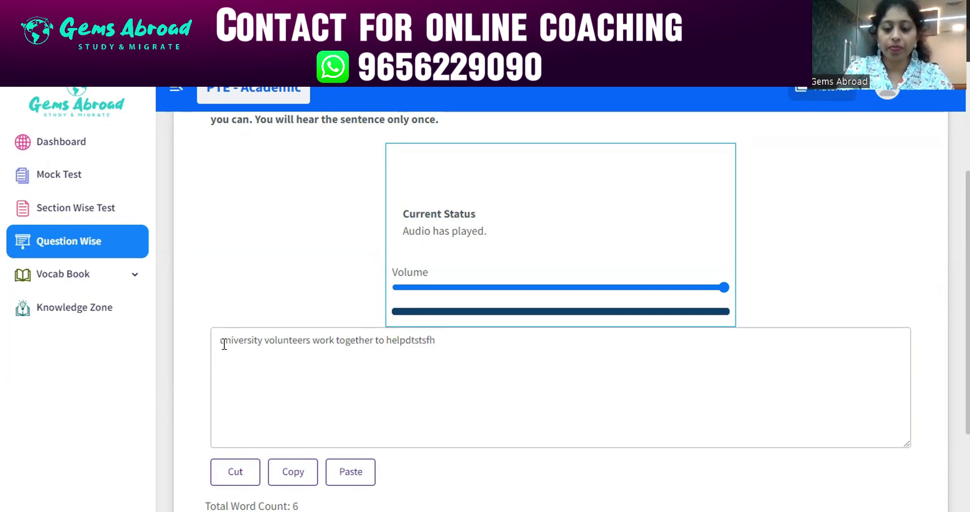
key(Delete)
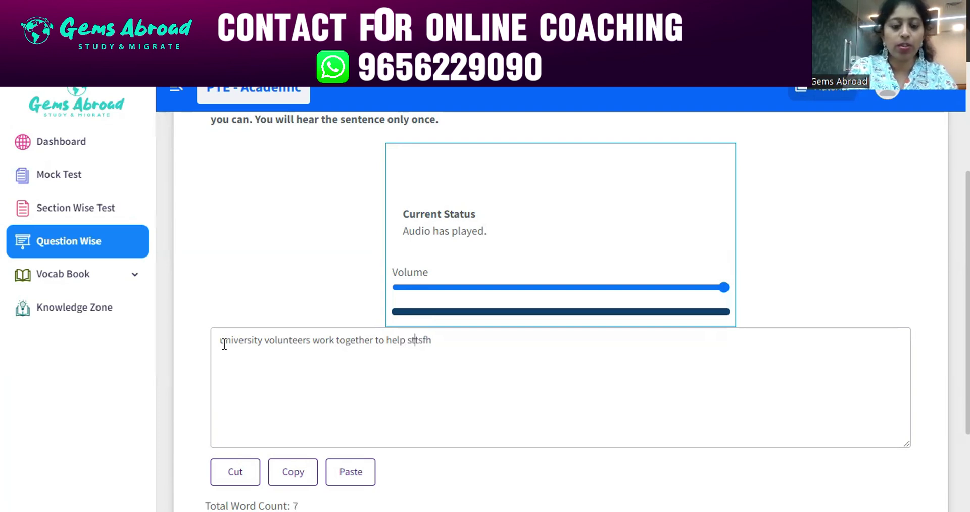
Step: Continue the answer after "help" with the words "students student"
text(den)
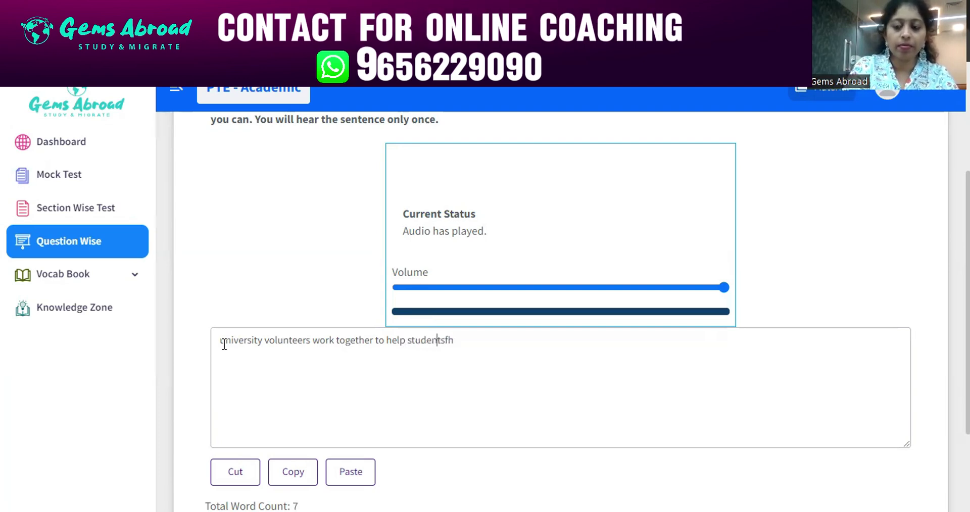
text(t)
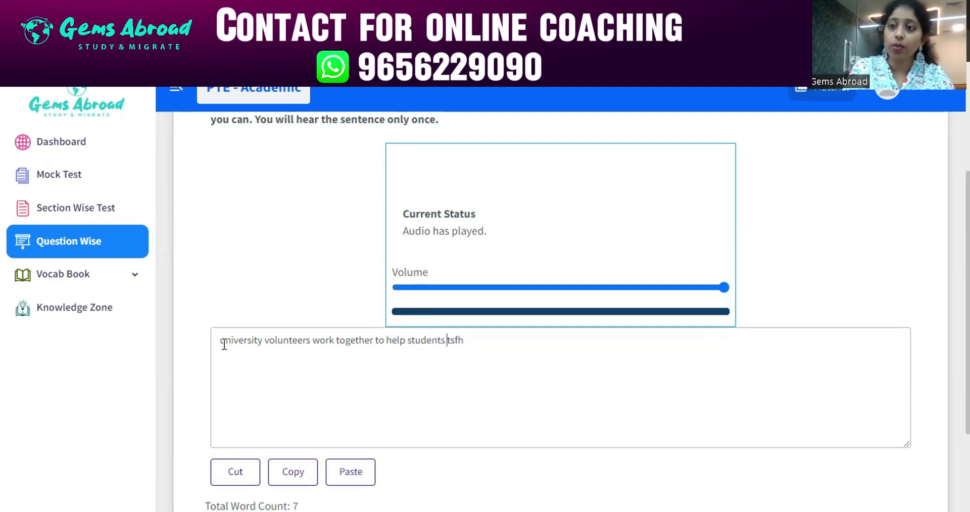
text(s stud)
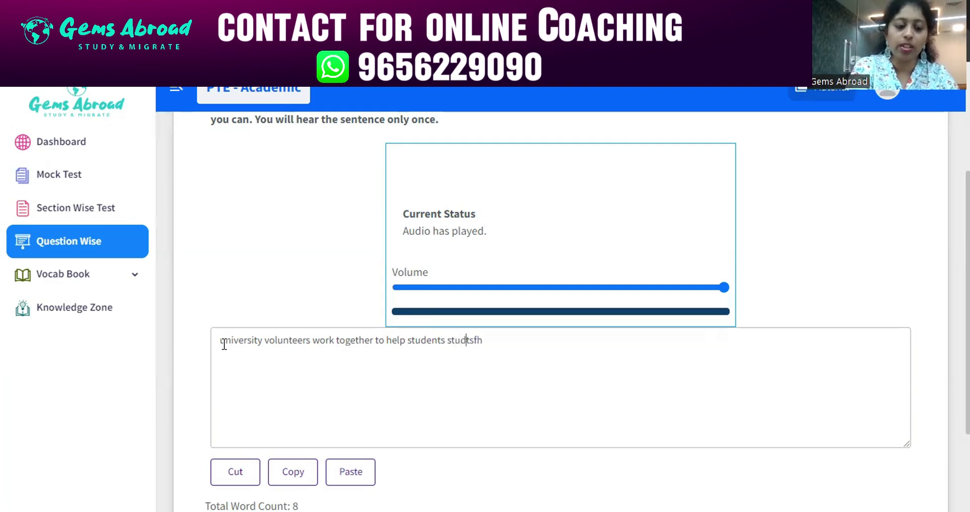
text(ent)
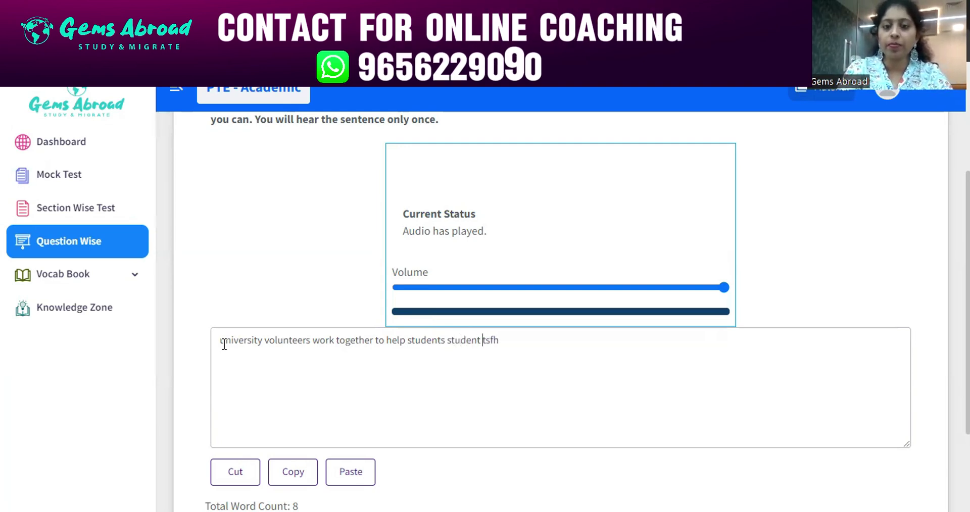
Step: Replace the remaining initials after "student" with the words "who suffer from hunger." to finish the sentence
key(Right)
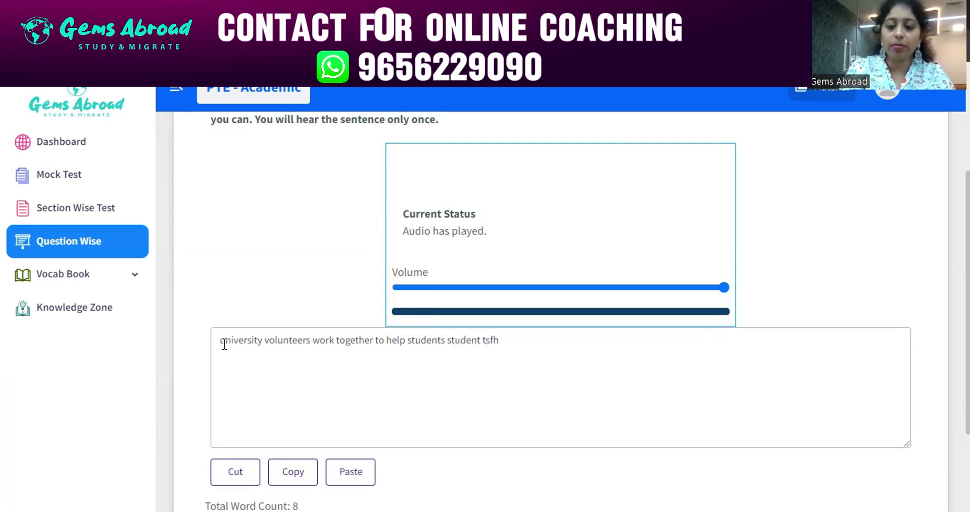
key(Delete)
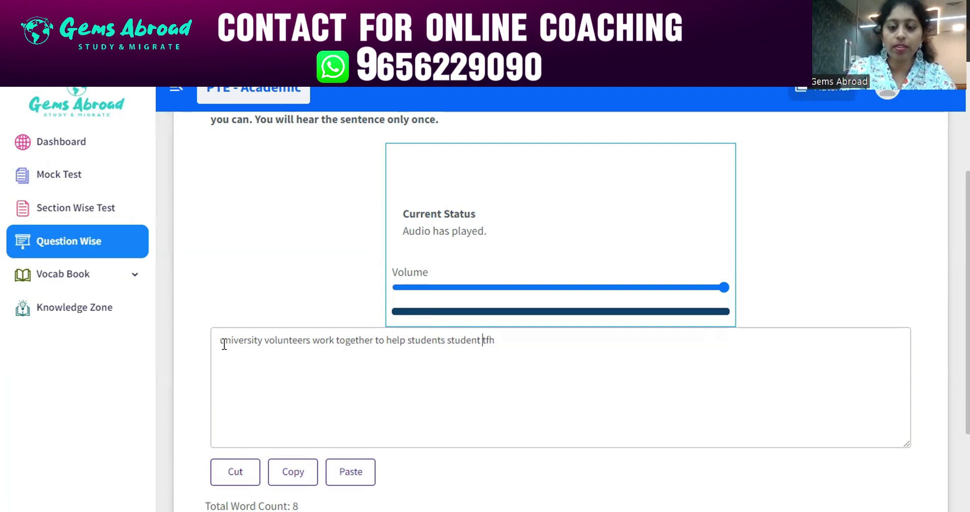
key(Delete)
text(wh)
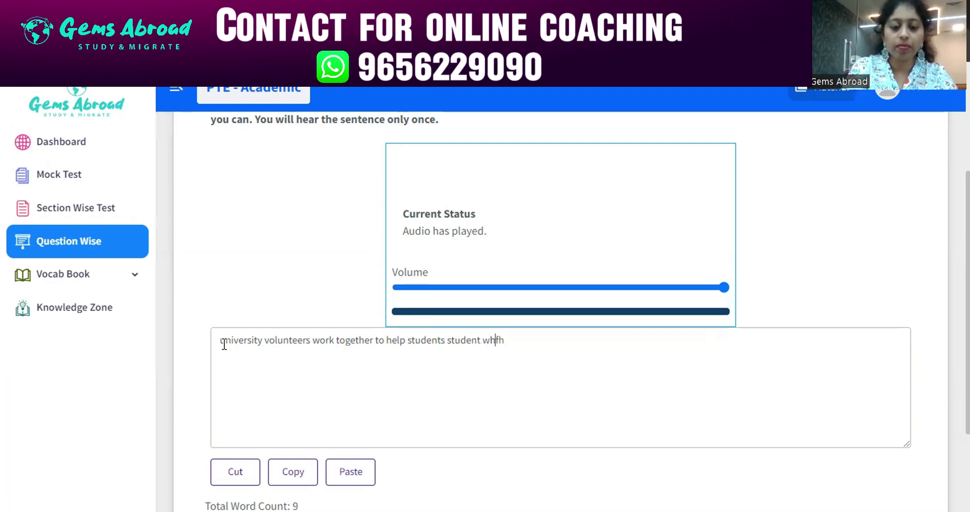
text(o suf)
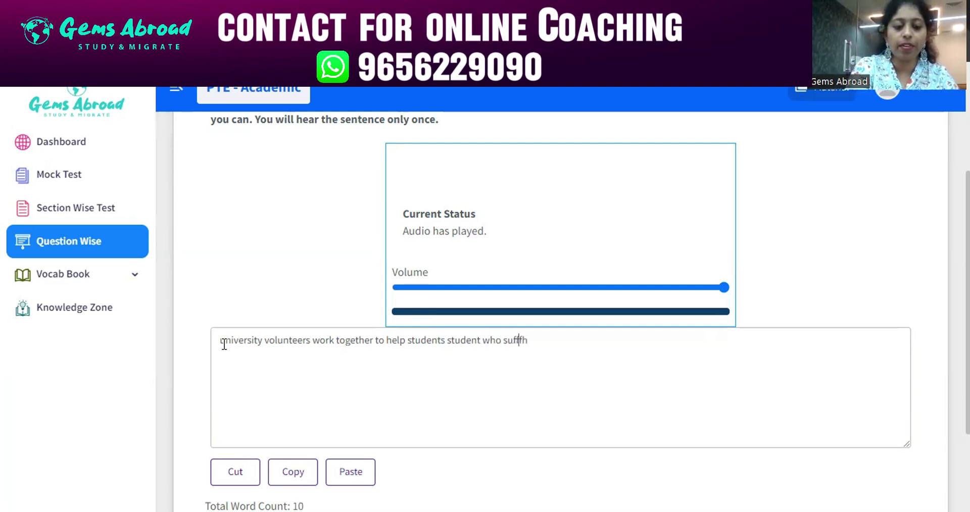
text(fer f)
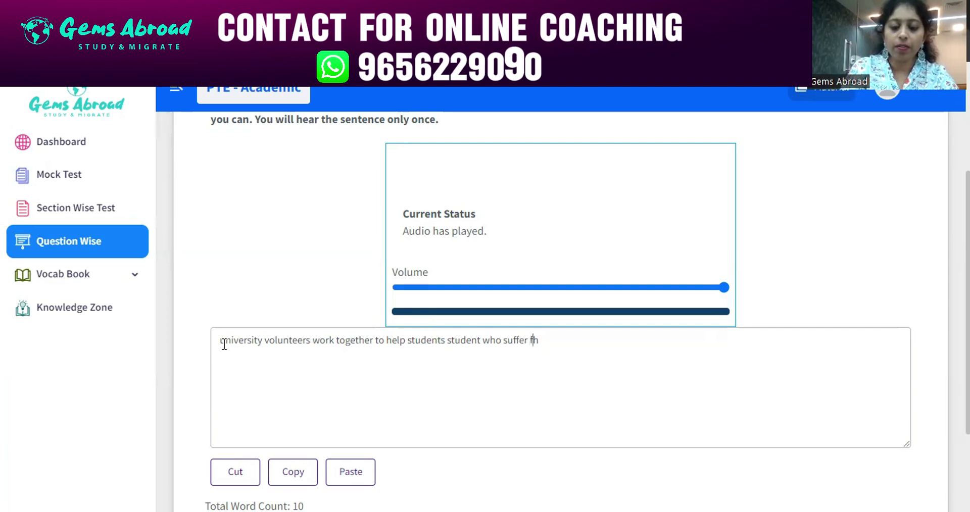
text(rom)
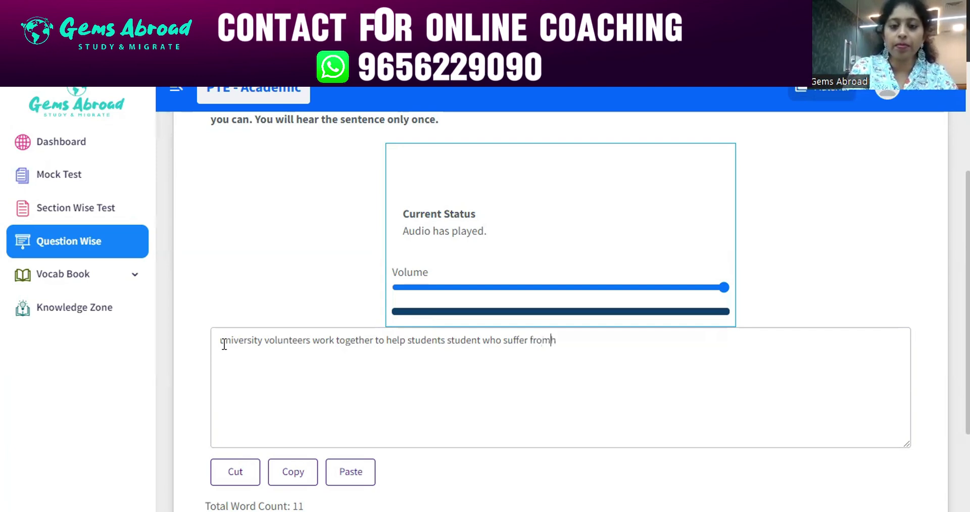
text( hunger.)
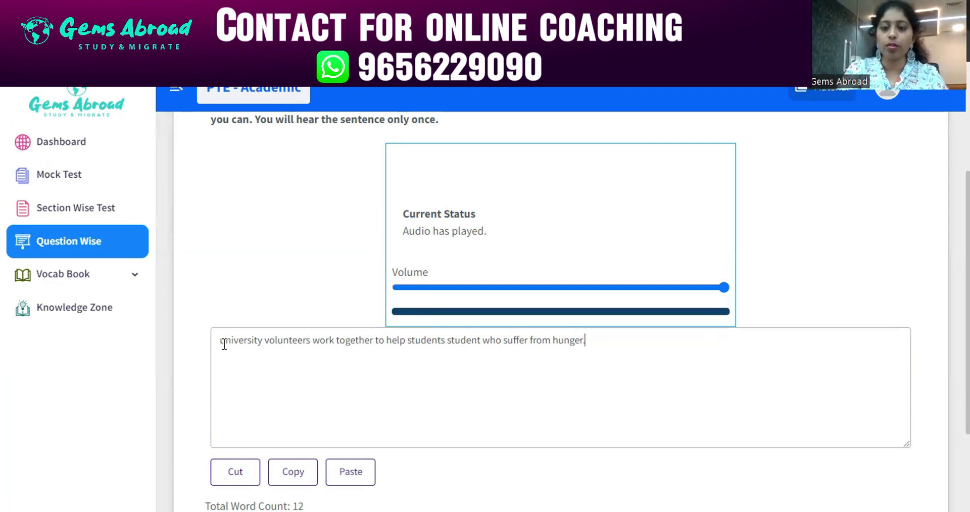
Step: Capitalize the first letter of the answer so that it begins with "University"
click(220, 341)
key(Delete)
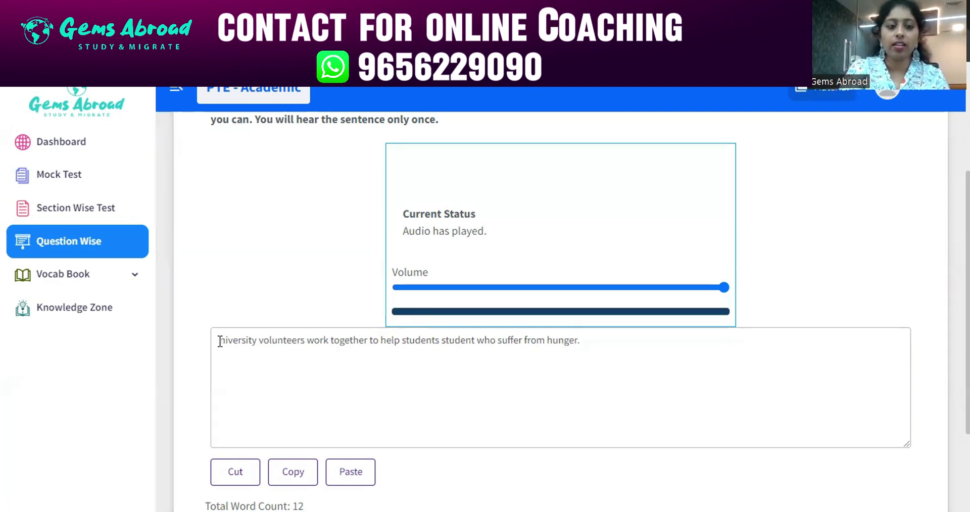
text(U)
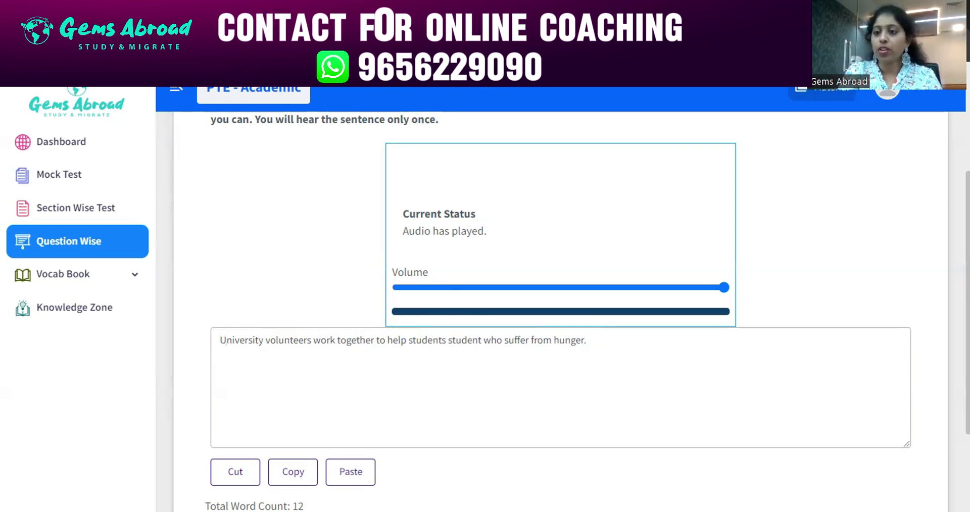
Step: Submit the dictation answer for scoring, review the analytics report and close it
scroll(628, 301, down, 2)
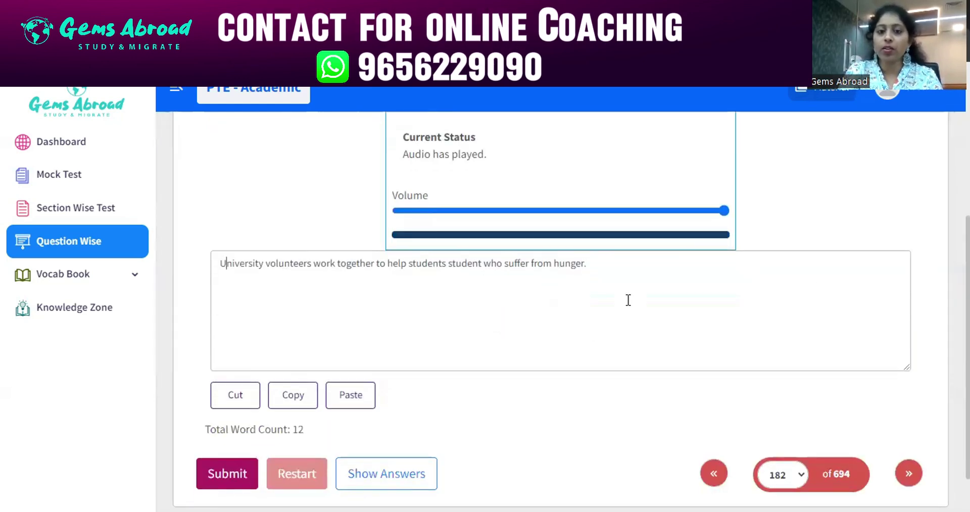
click(226, 479)
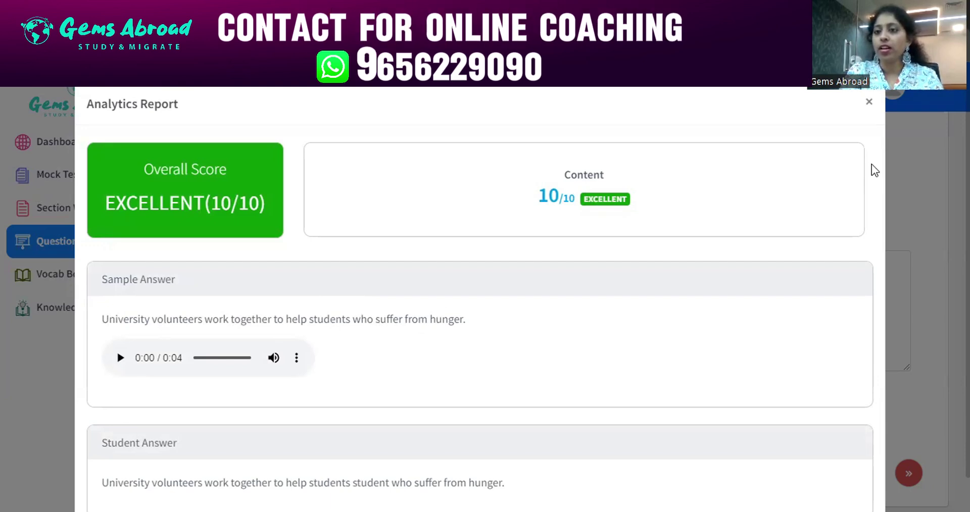
click(891, 414)
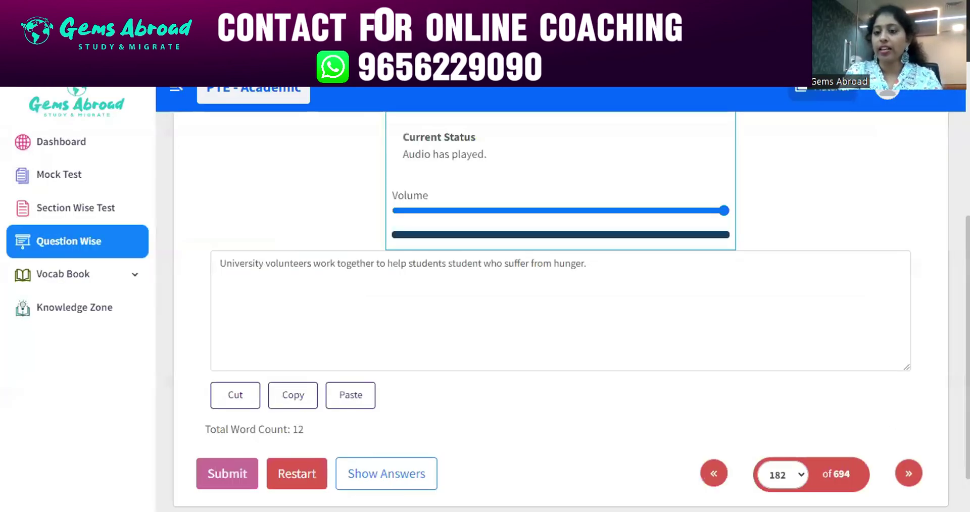
Step: Play the next question's dictation audio and note the words' initials as "TAHBCDTNP" in the answer box
click(911, 477)
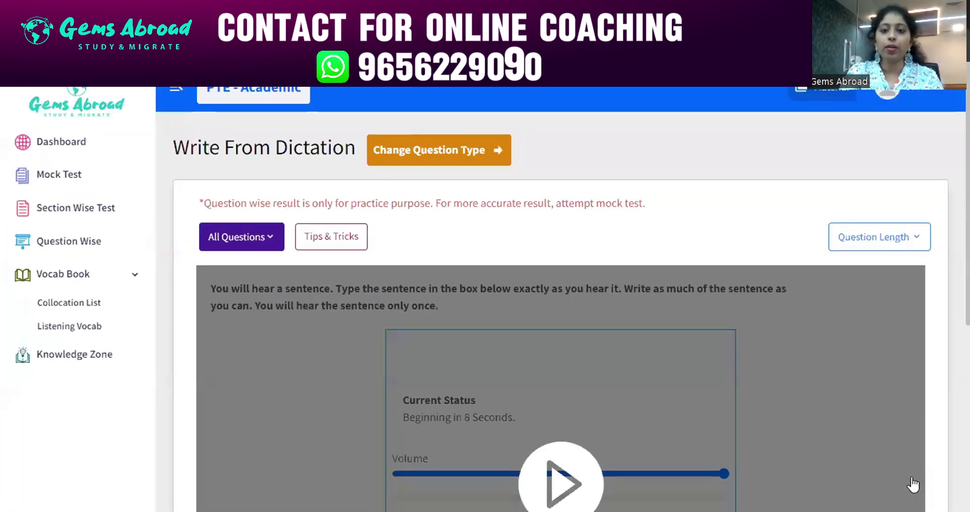
scroll(887, 362, down, 4)
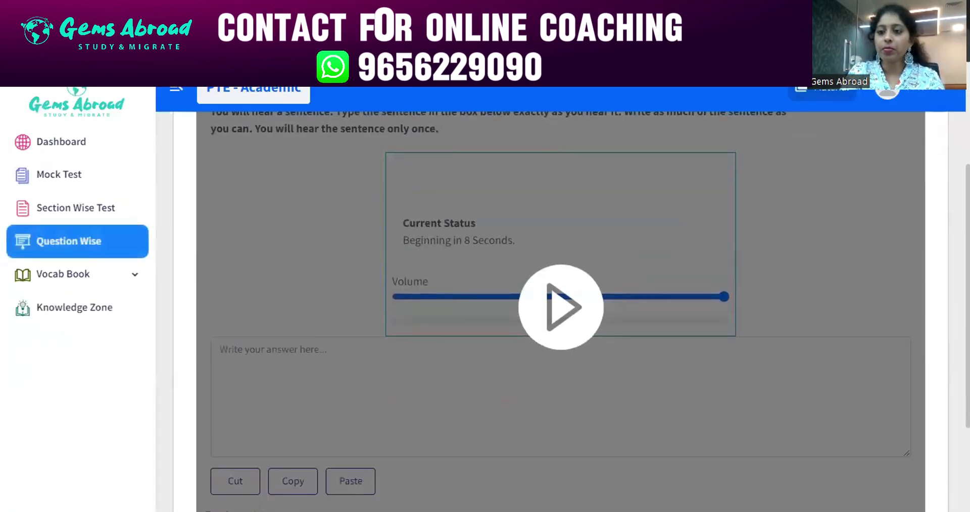
click(553, 308)
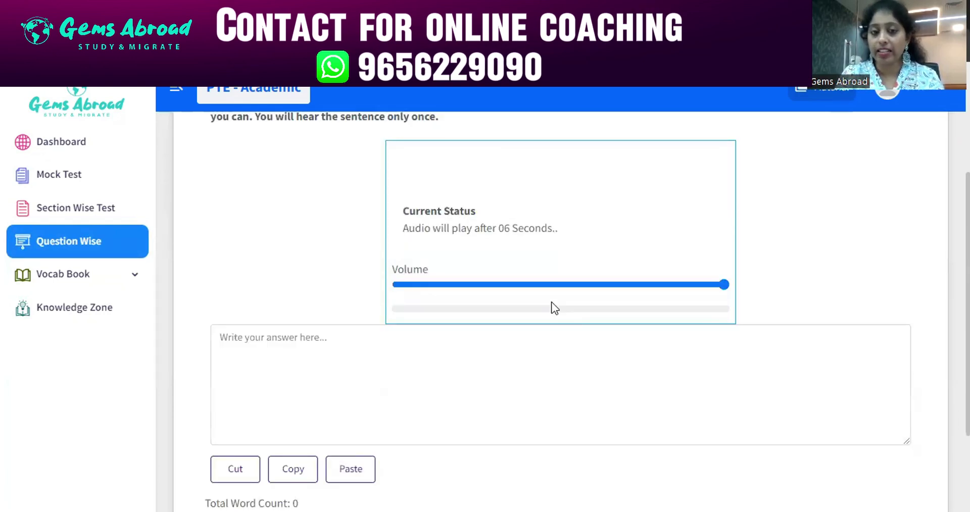
click(378, 351)
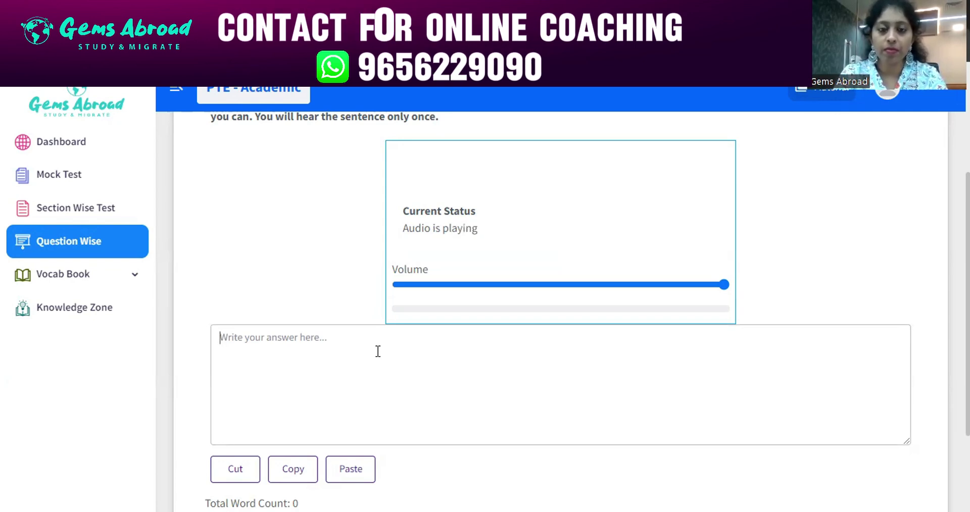
text(TAHBC)
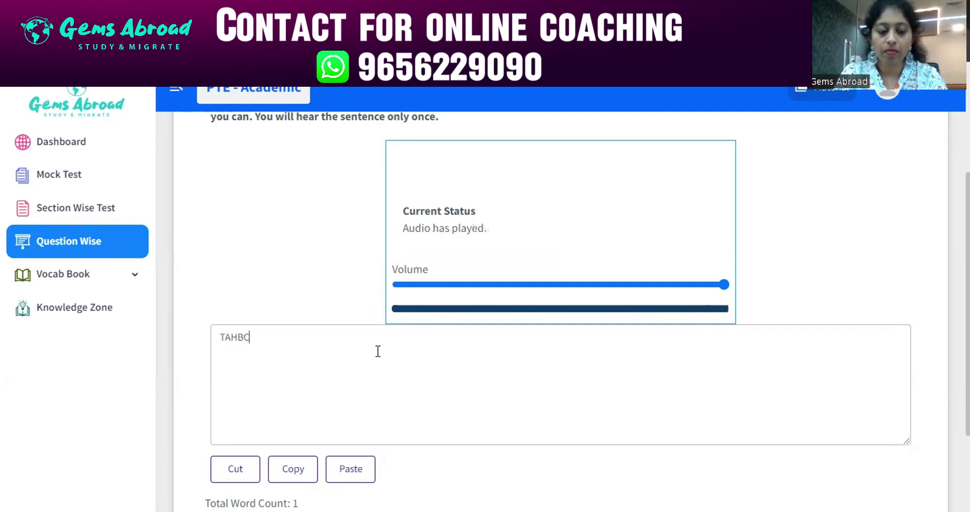
text(DT)
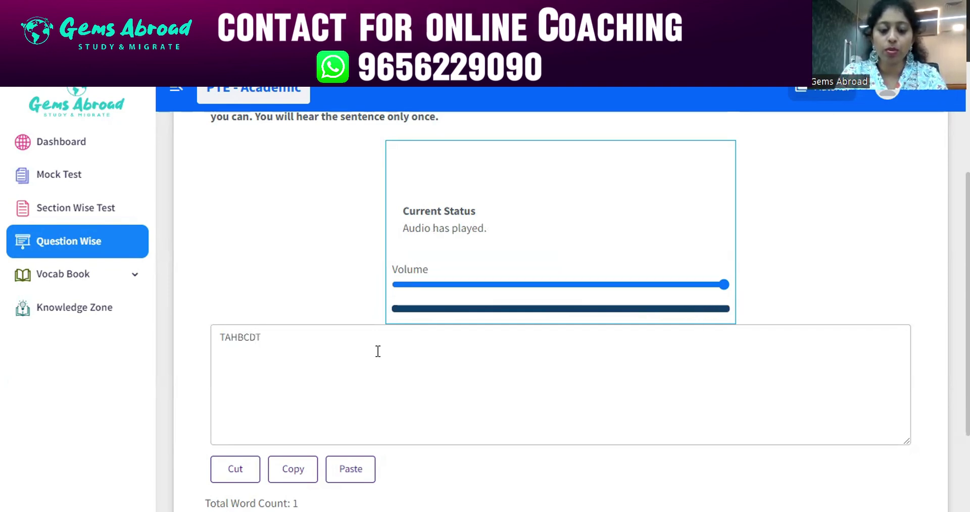
text(NP)
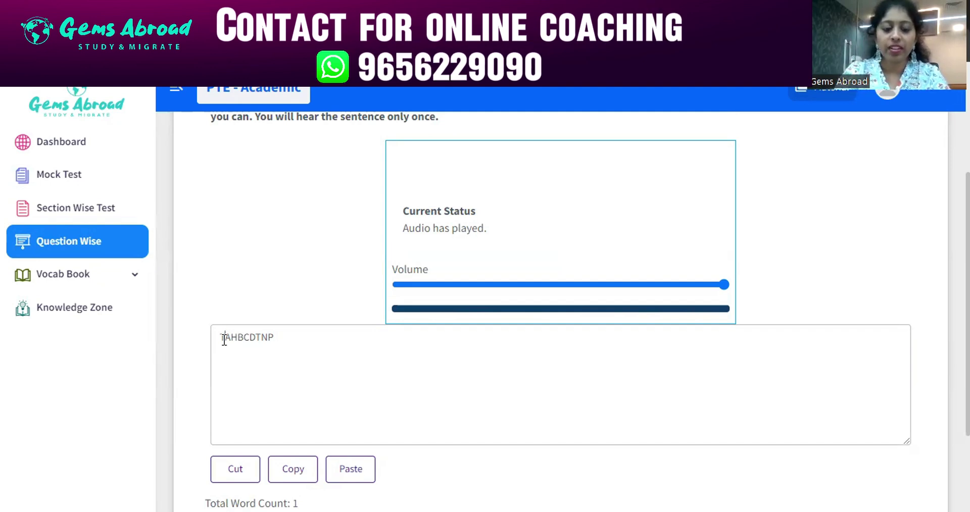
Step: Expand the initials "TAH" at the start of the answer into "The art course has"
text(he)
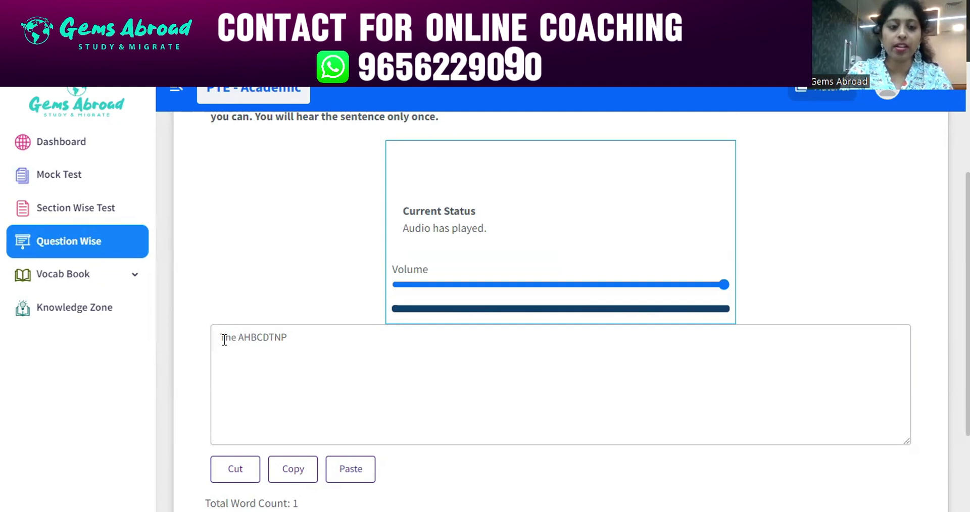
text( a)
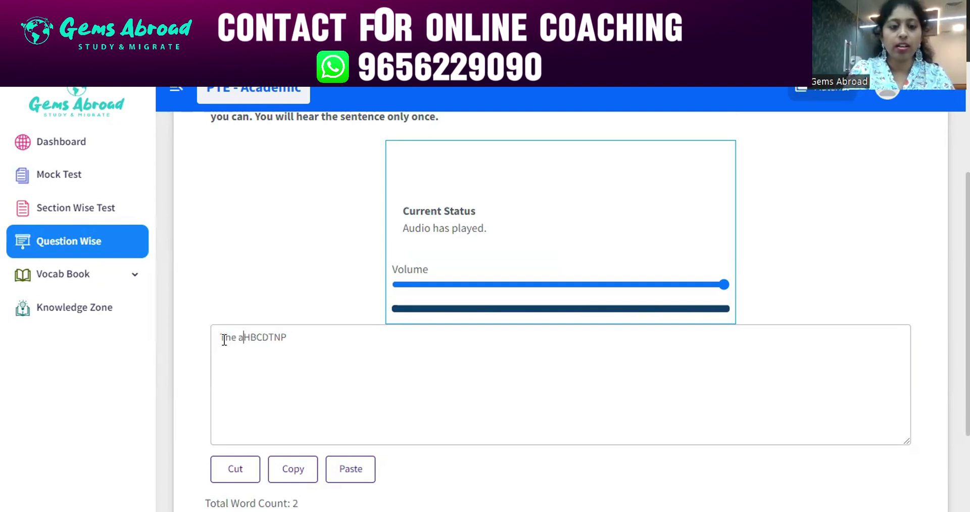
text(rt)
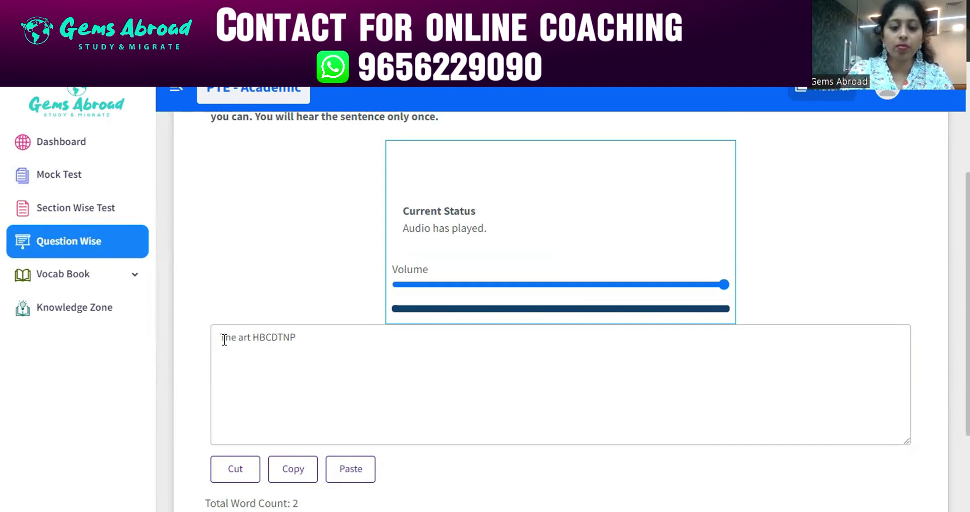
key(Right)
key(Delete)
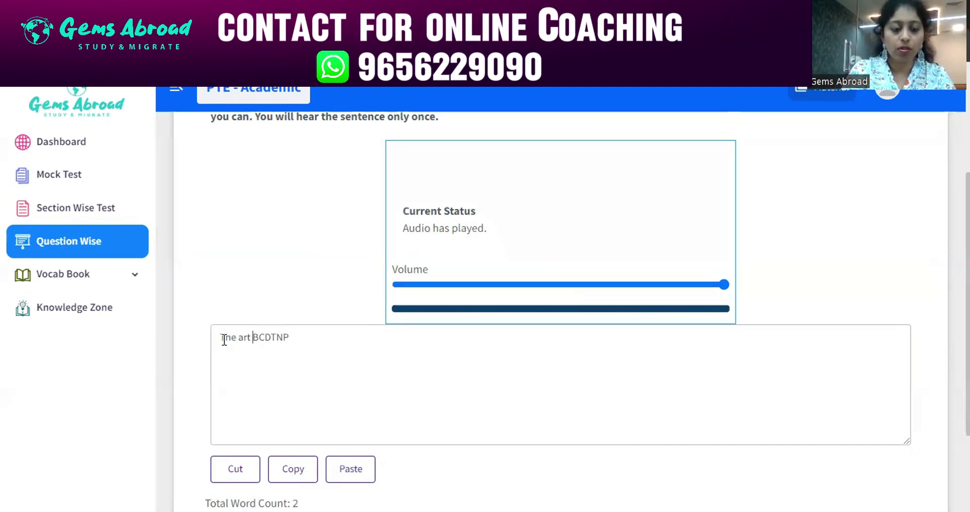
text(course)
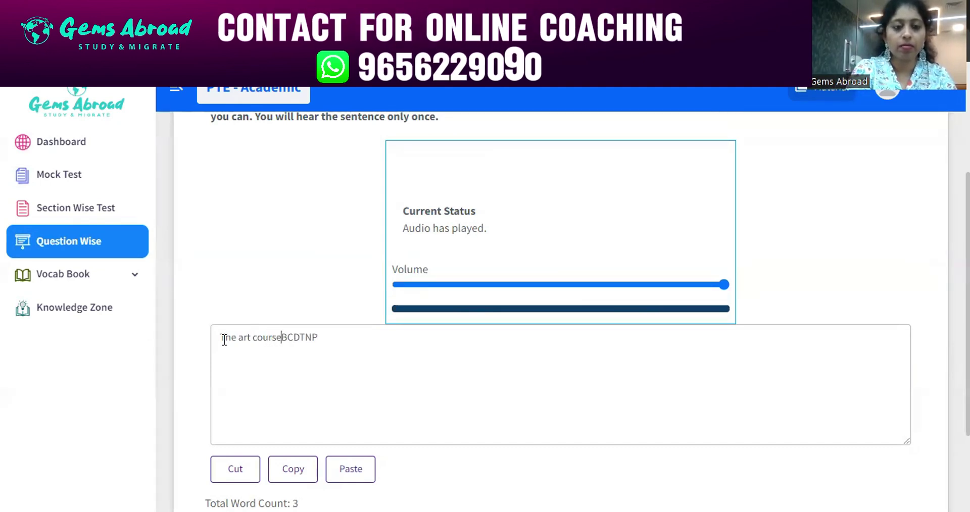
text( has)
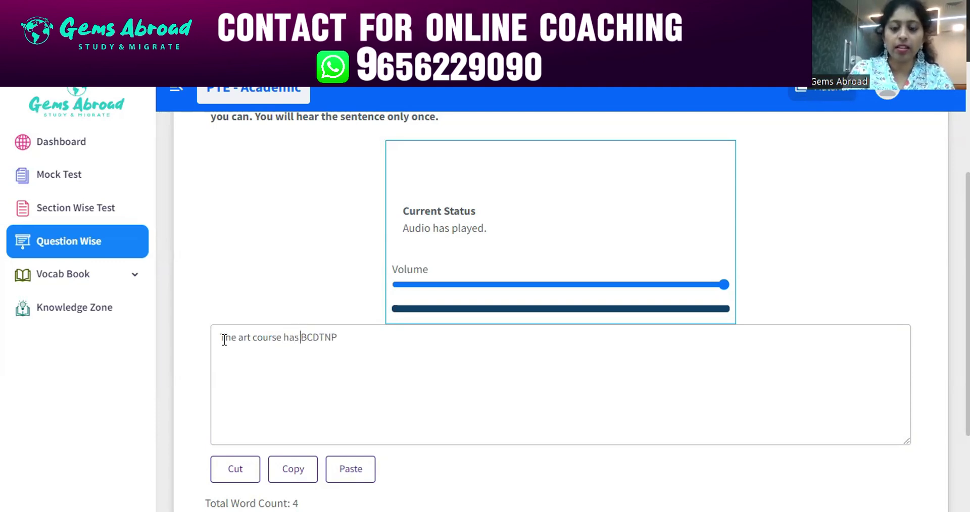
Step: Replace the initials "BC" after "has" with the words "been cancelled"
key(Delete)
text(be)
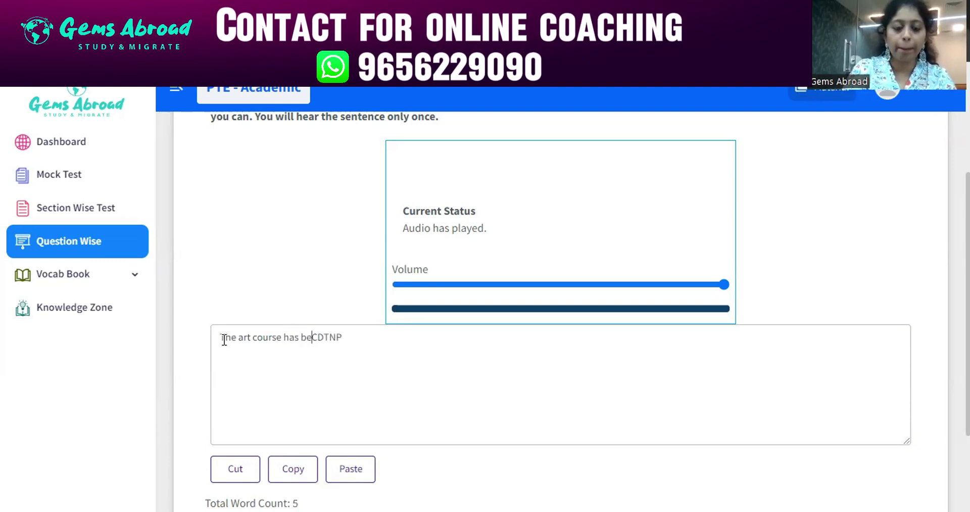
text(en)
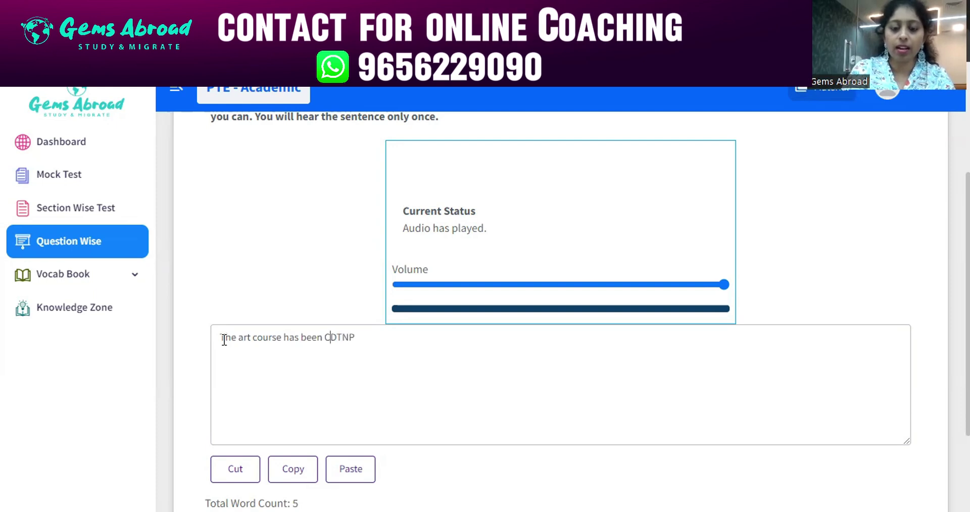
key(Delete)
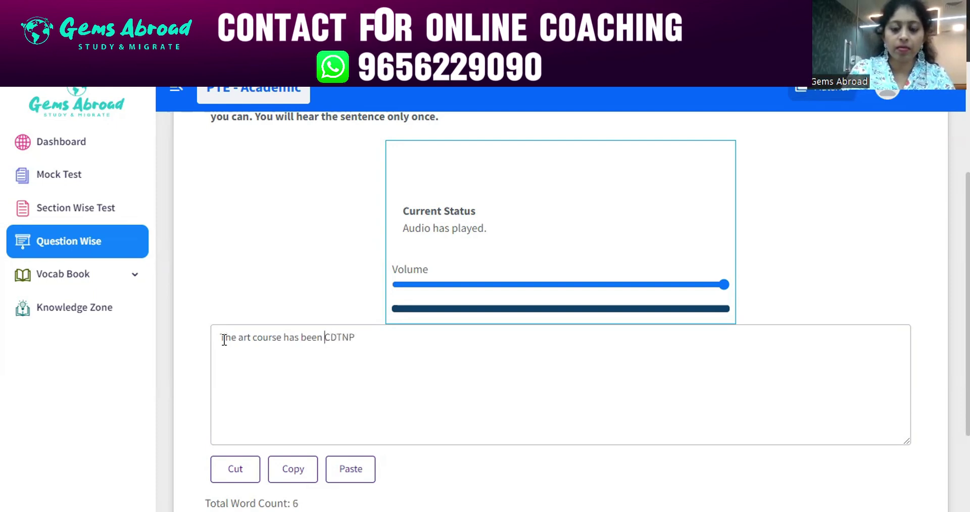
text(cance)
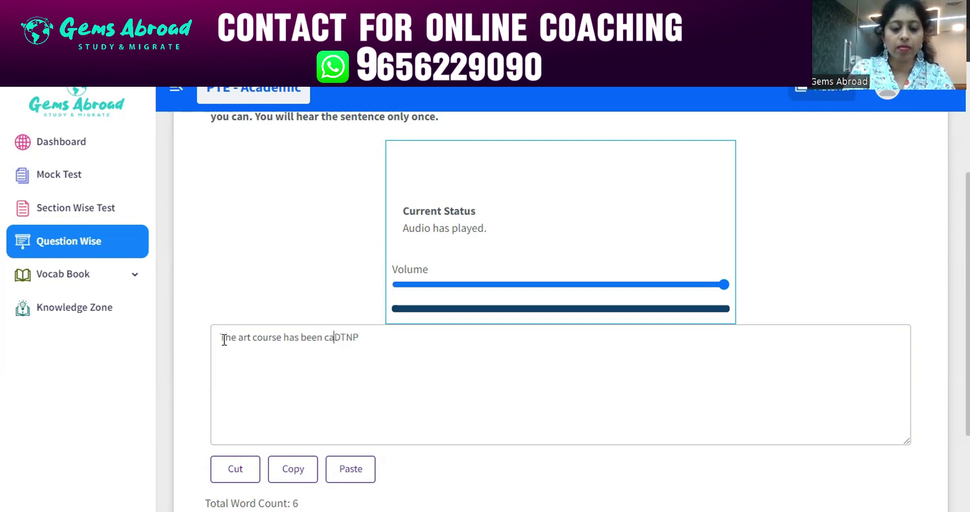
text(lled)
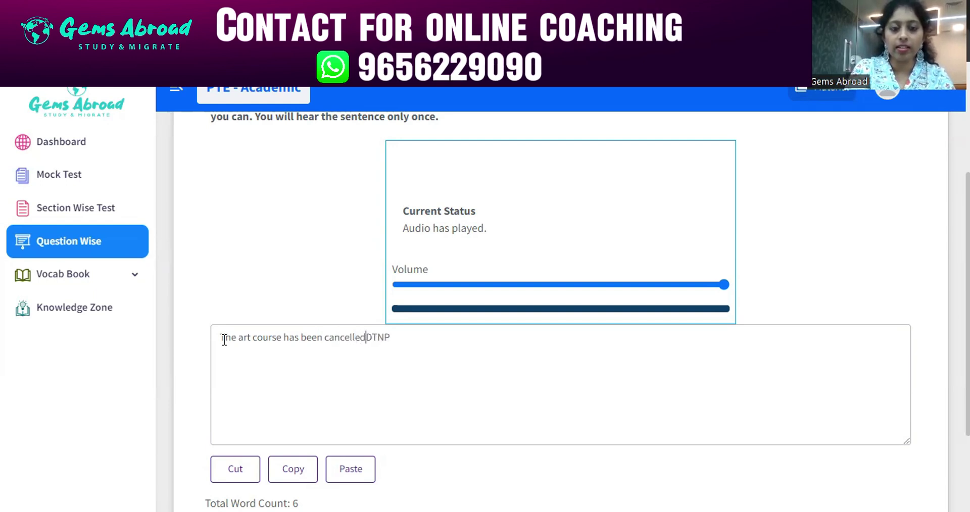
Step: Replace the remaining initials "DTNP" with "due to the new policy." to complete the sentence
key(Delete)
text(due)
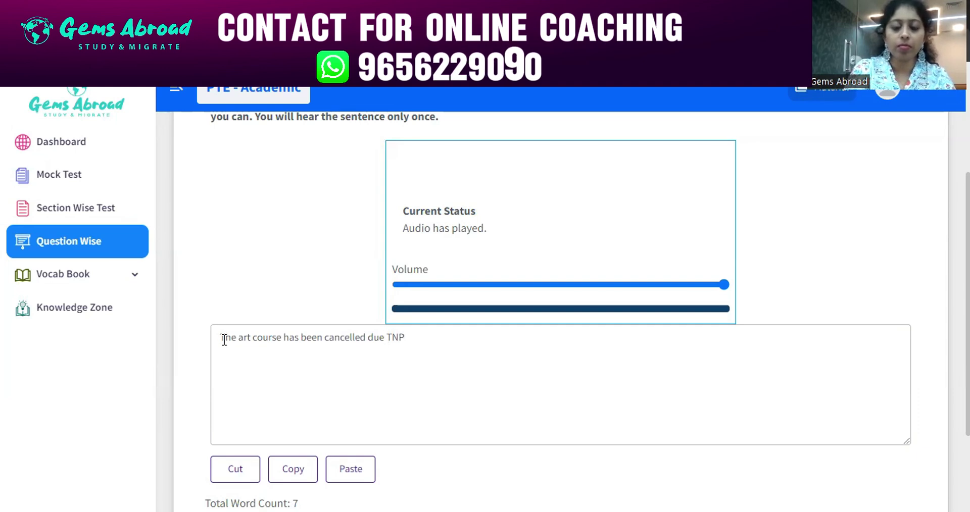
text( to)
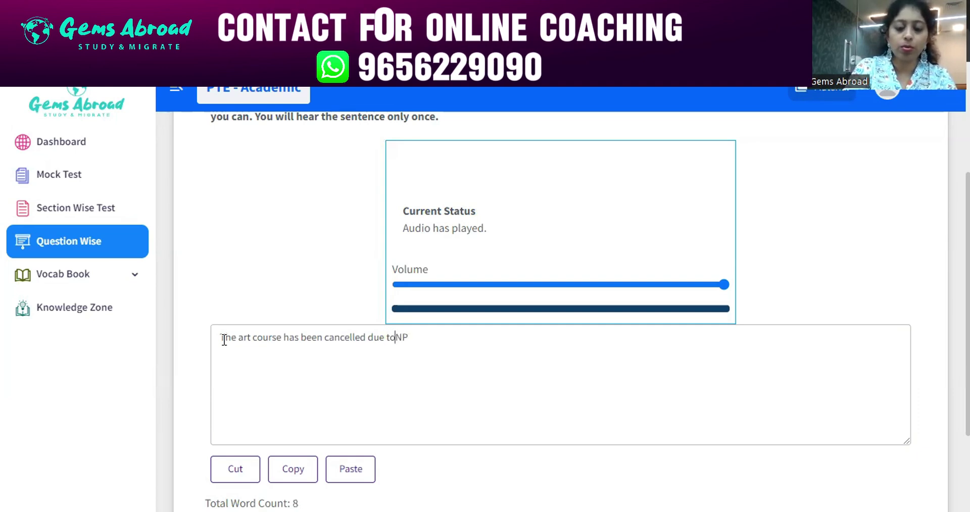
text( the n)
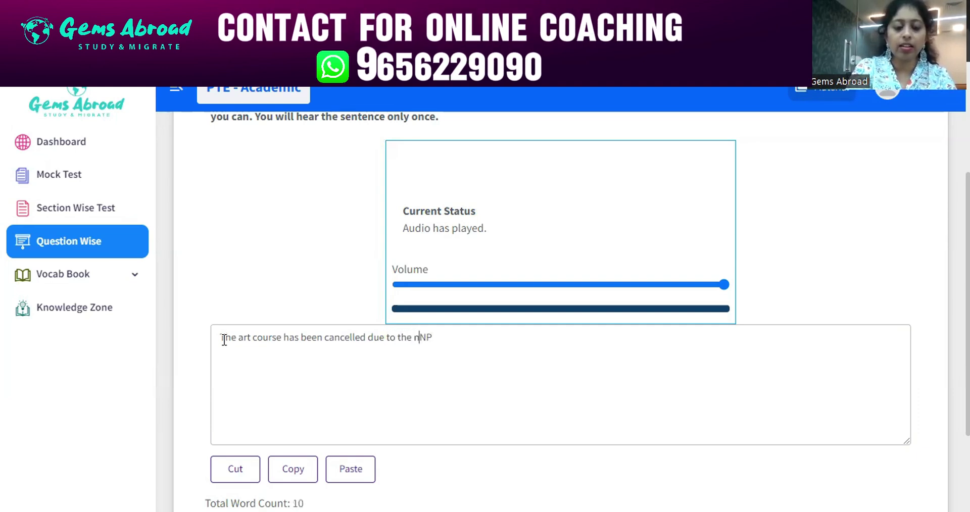
text(ew poli)
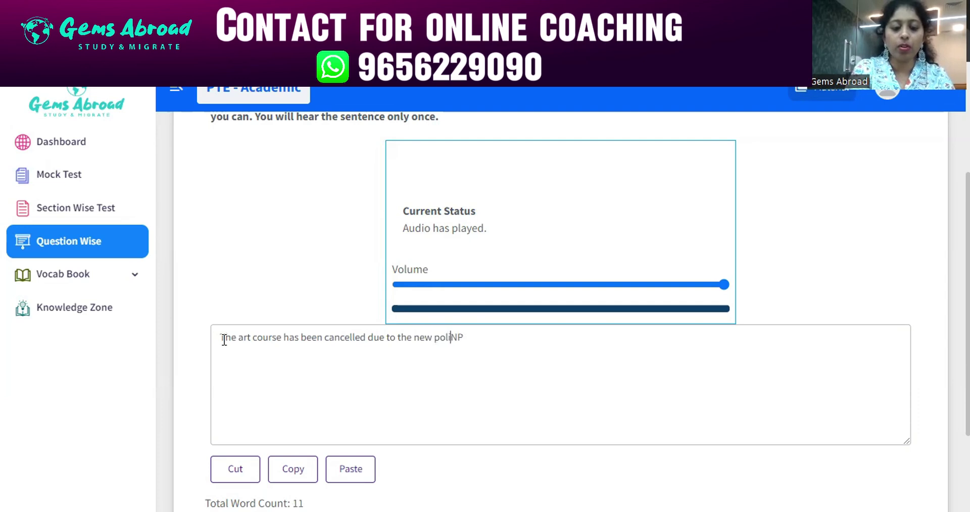
text(cy.)
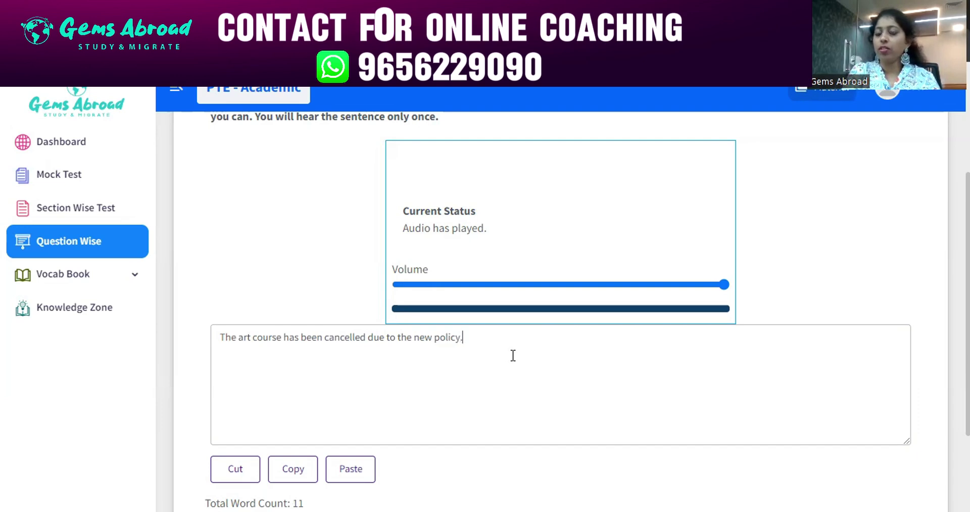
Step: Submit the answer "The art course has been cancelled due to the new policy." and close its analytics report
scroll(513, 355, down, 2)
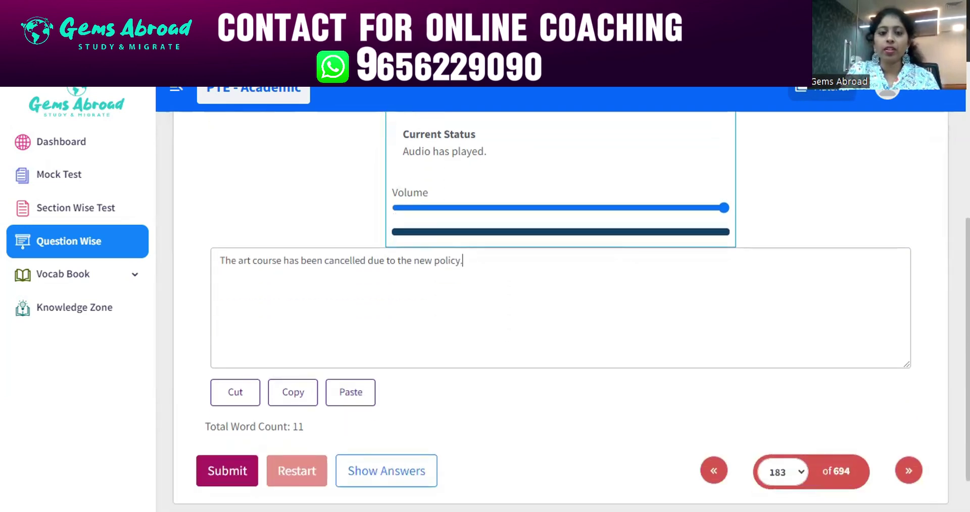
click(242, 473)
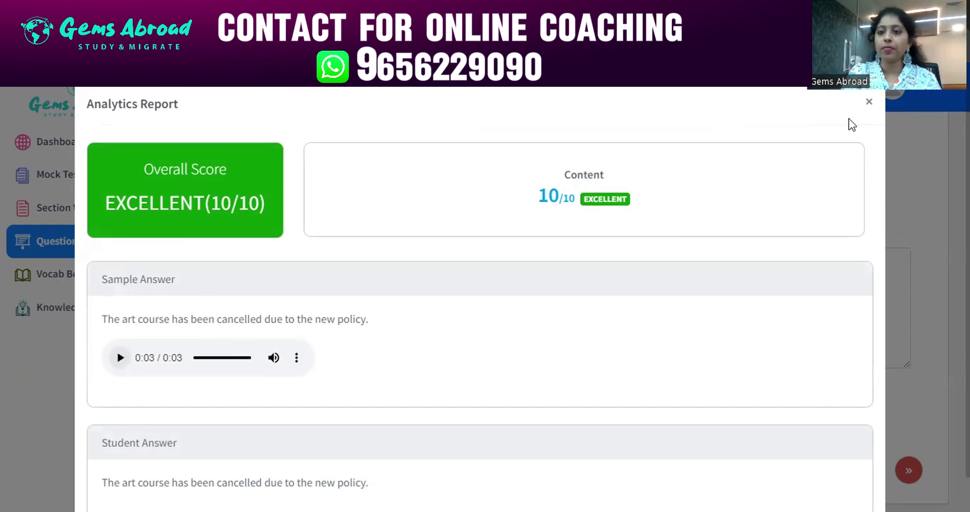
click(869, 104)
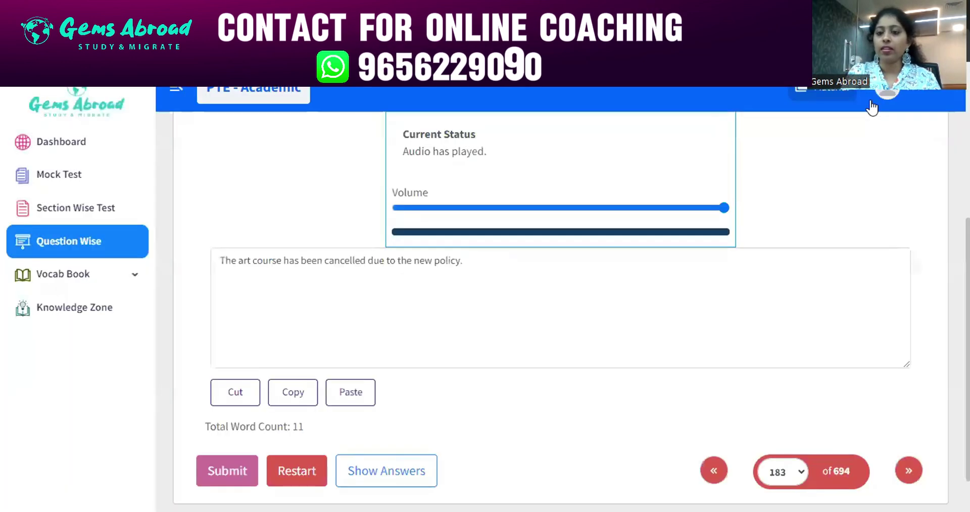
Step: Open the next question, play its dictation audio and note the words' initials as "tsrhwapfeihs" in the answer box
click(908, 471)
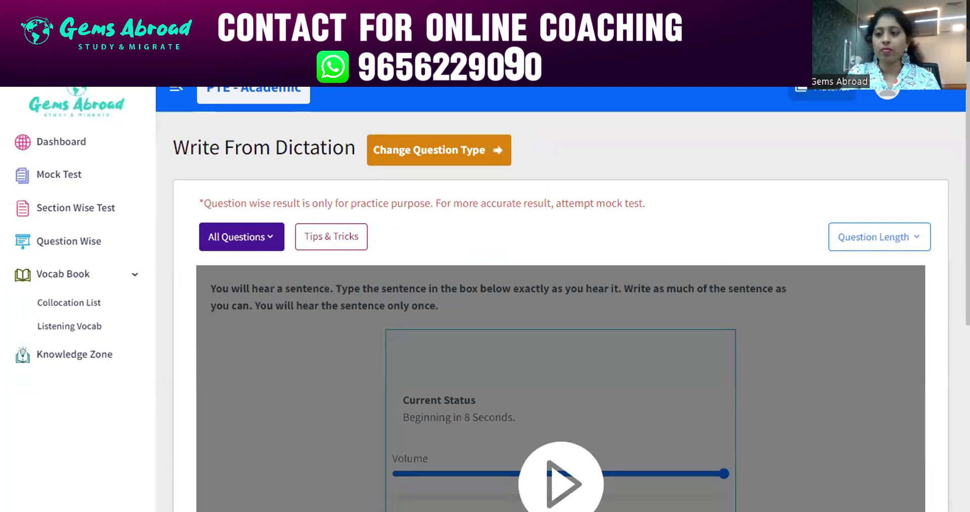
scroll(560, 308, down, 3)
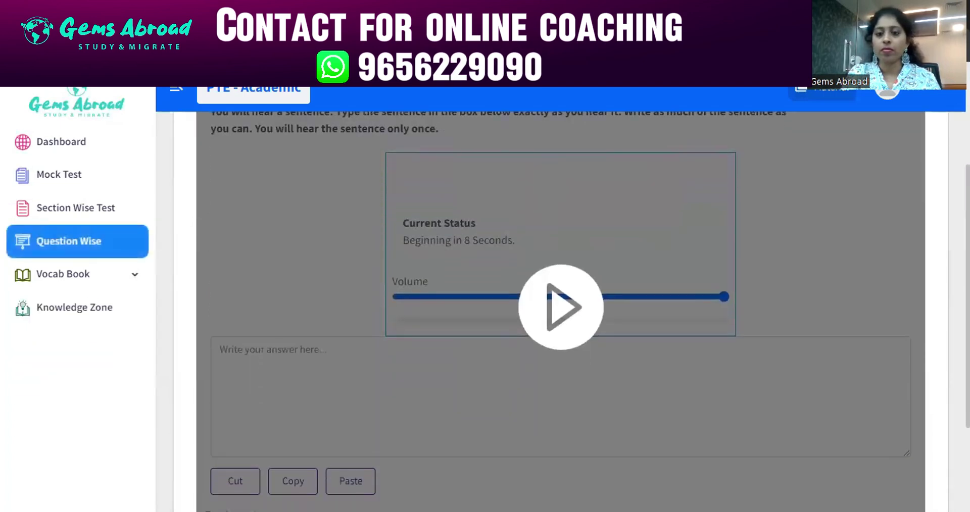
click(560, 308)
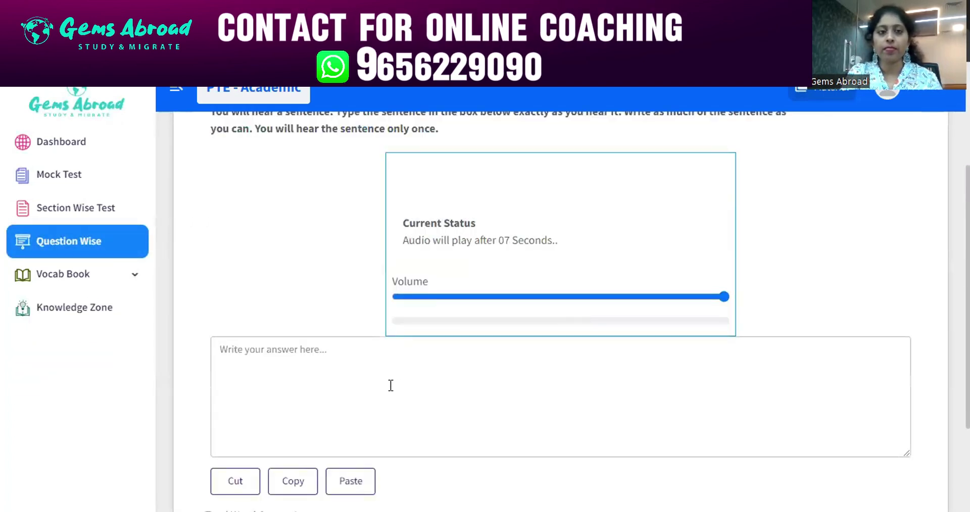
click(390, 385)
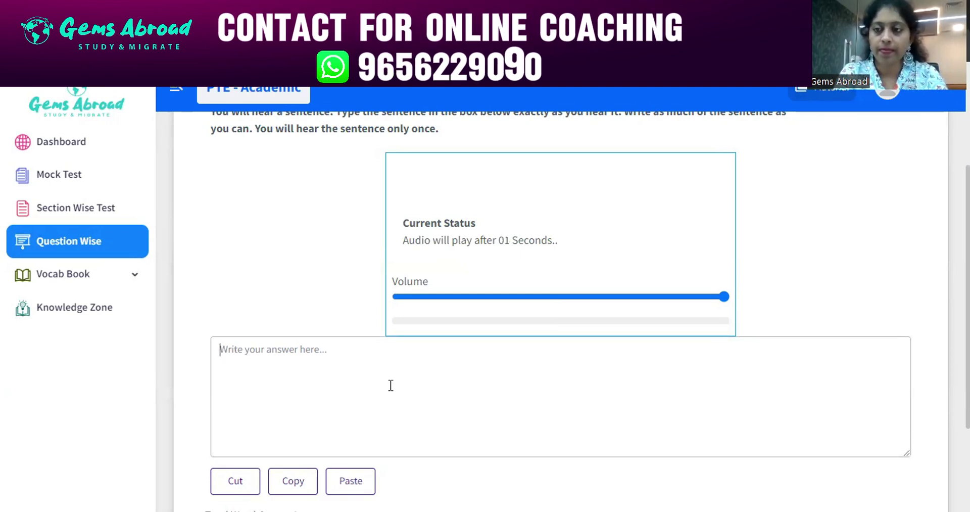
text(tsrhwapfei)
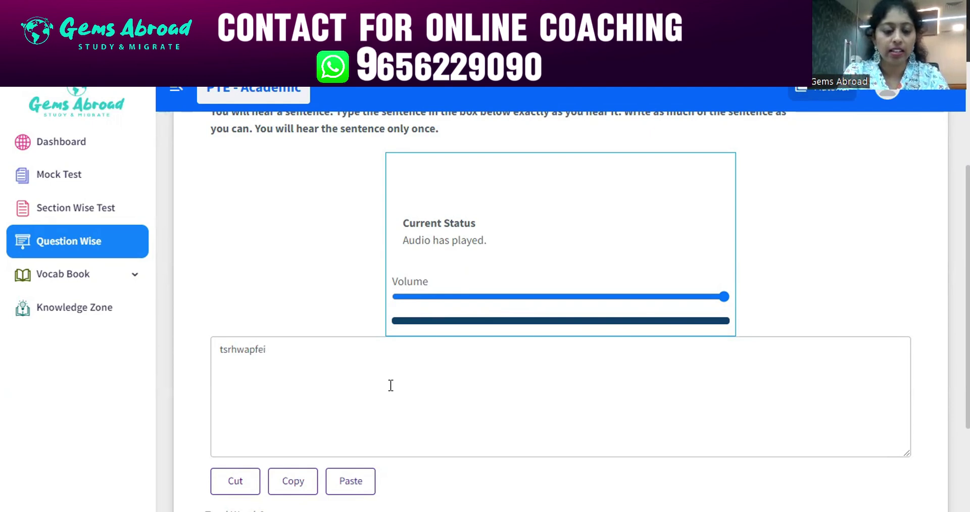
text(h)
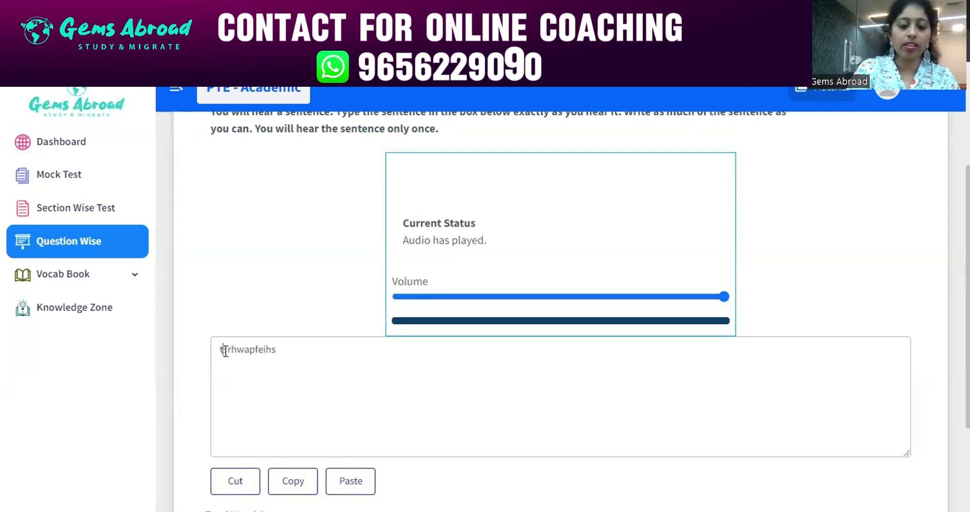
Step: Expand the initials "tsrhwa" at the start of the answer into "the school rewarded him with a"
text(s)
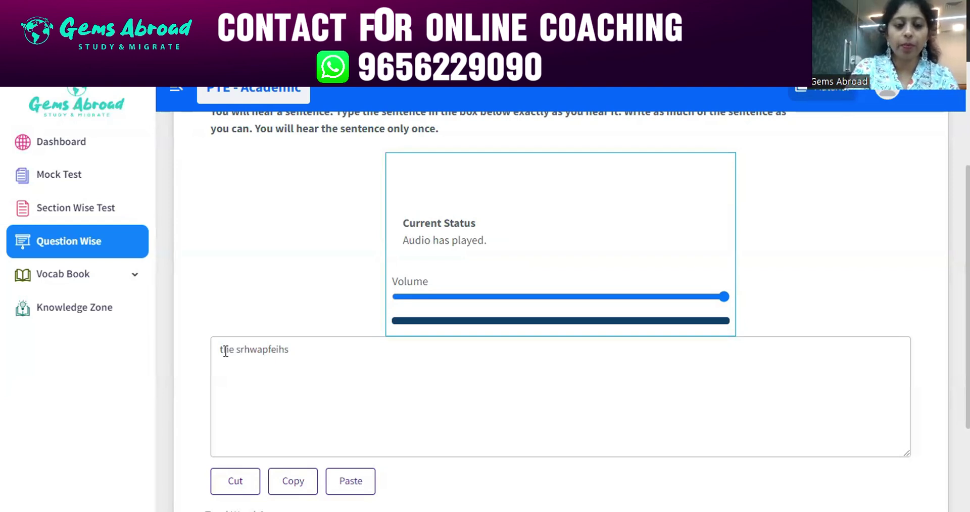
text(chool)
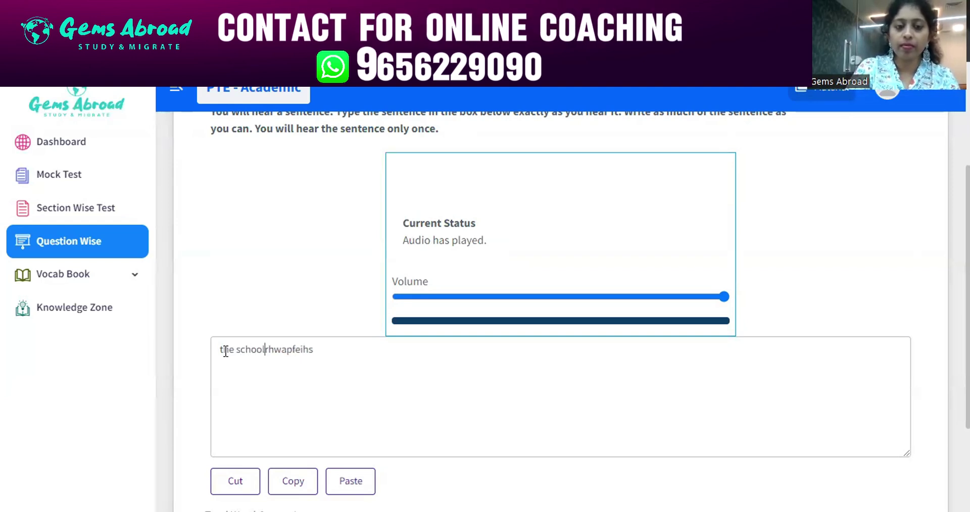
text( rewar)
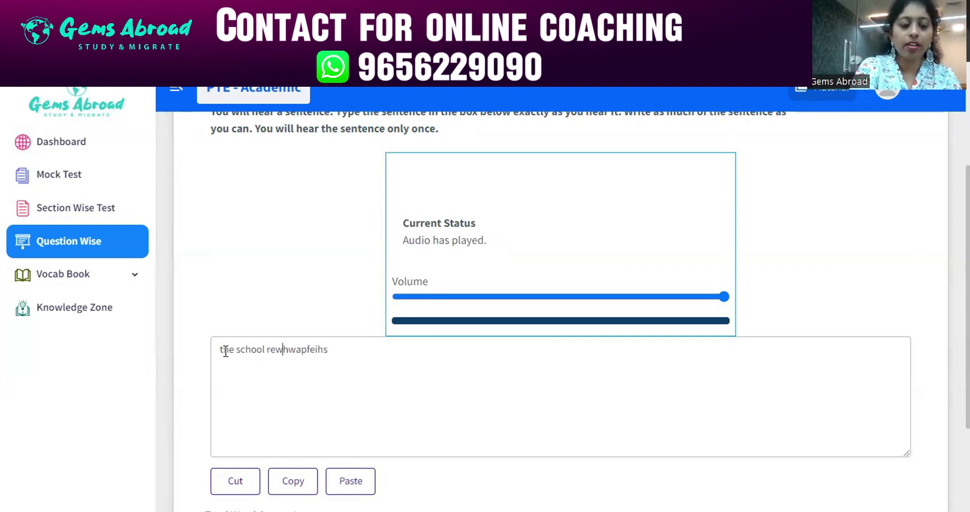
text(ded h)
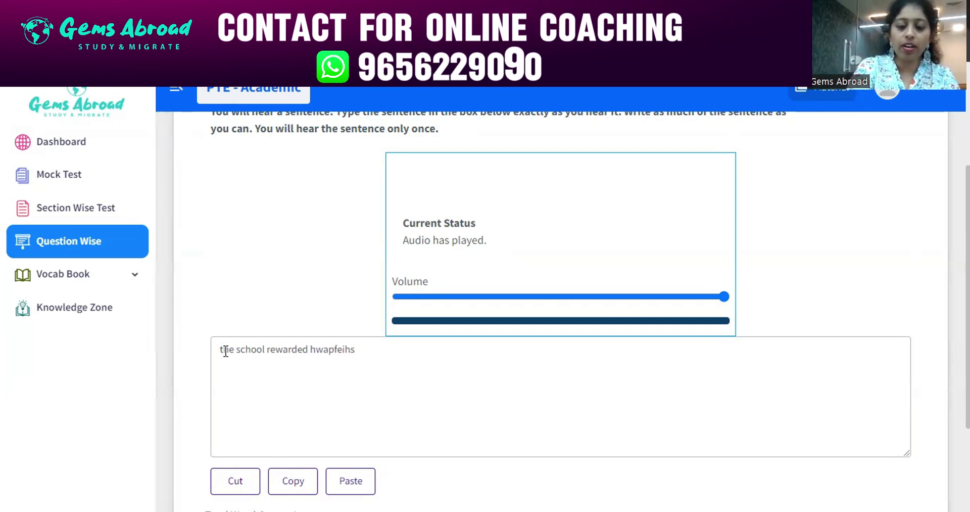
text(im wi)
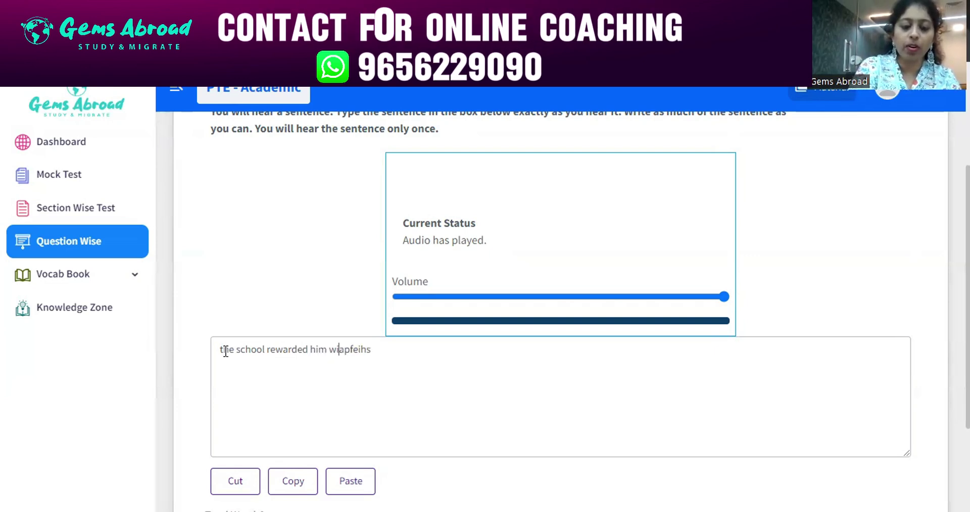
key(Right)
text(ith)
key(Right)
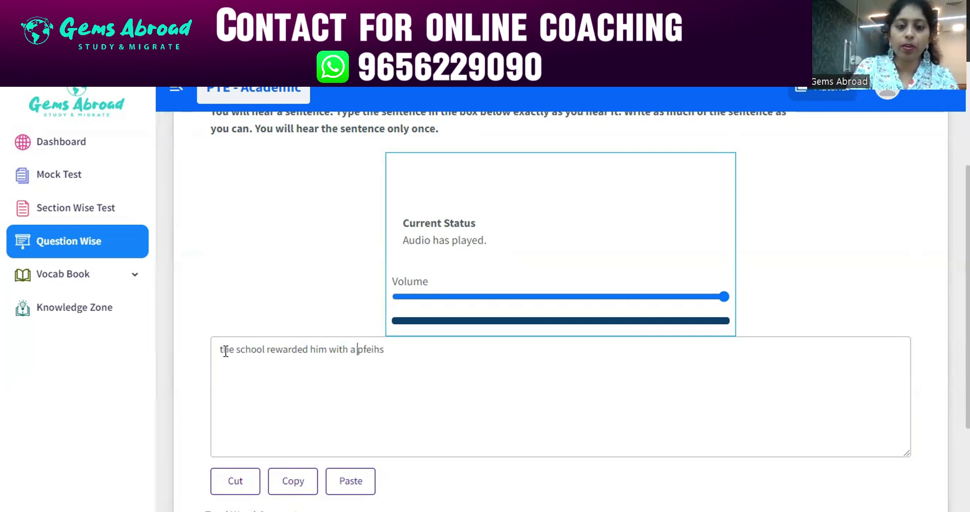
Step: Replace the initials "pfe" after "with a" with the words "prize for excellence"
text(rizev)
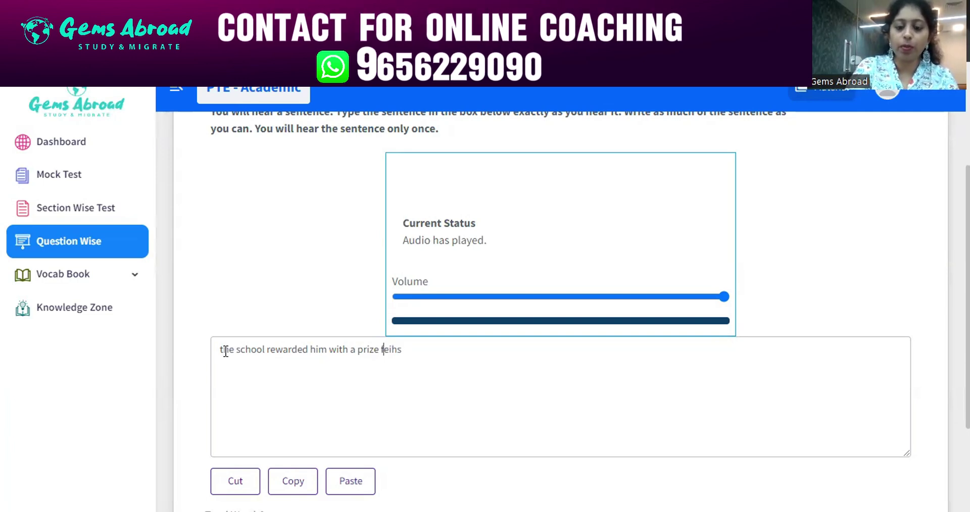
text( o)
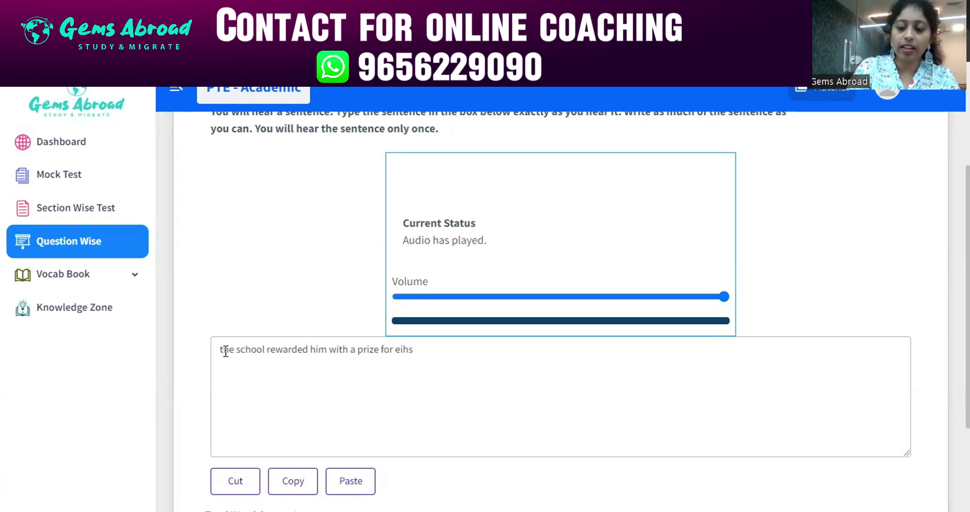
key(Delete)
text(xcellen)
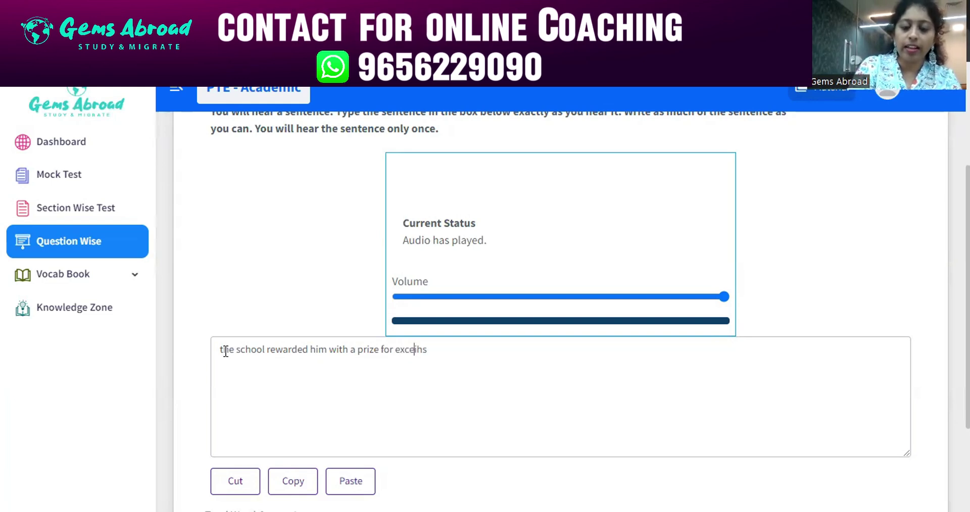
text(ce i)
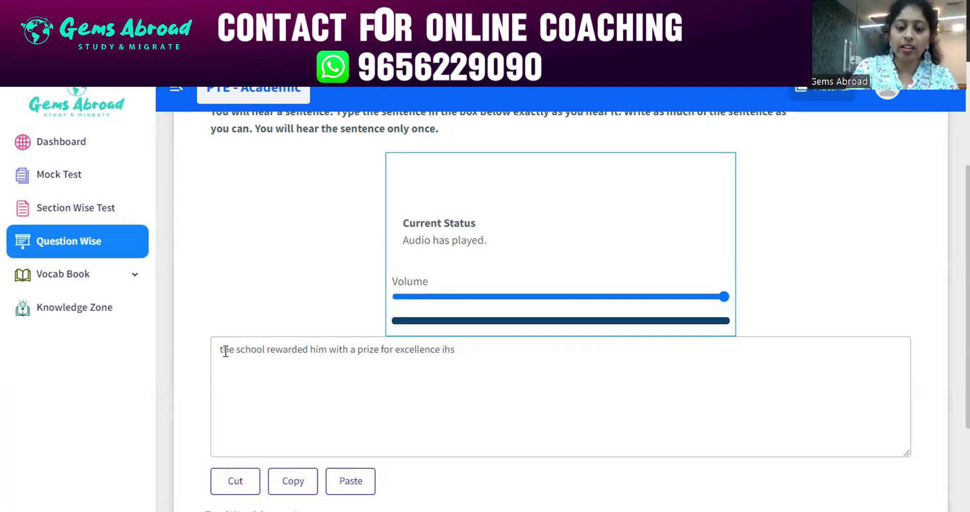
Step: Expand the remaining initials "ihs" into "in his studies." and capitalise the sentence's first word as "The"
text(n)
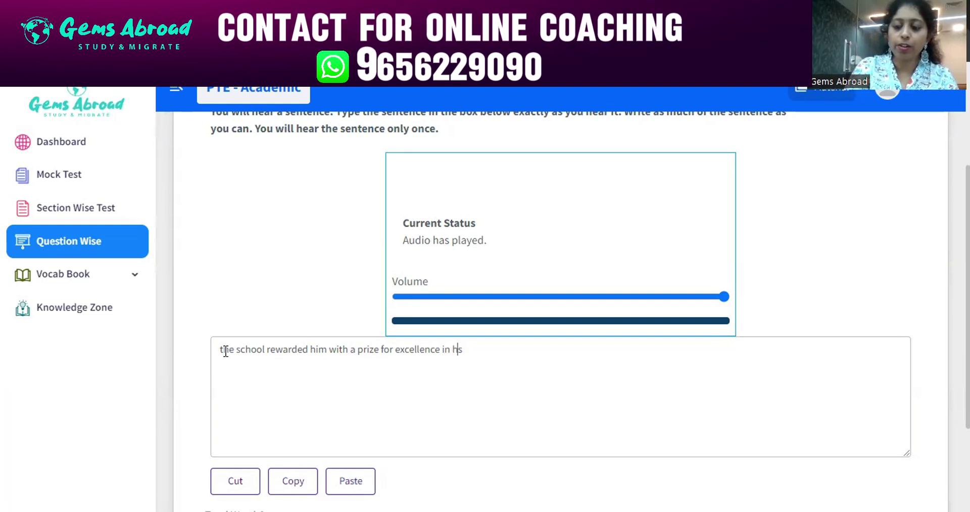
key(Right)
text(is s)
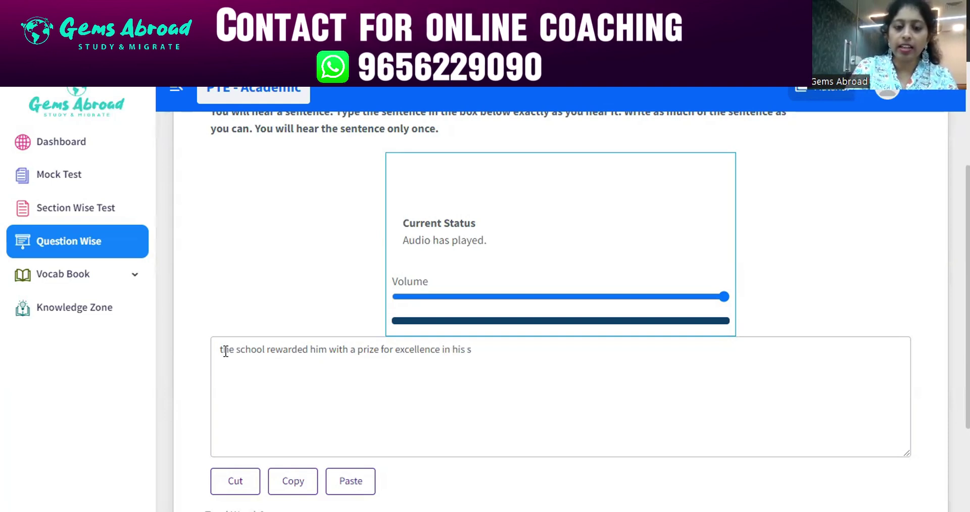
text(tud)
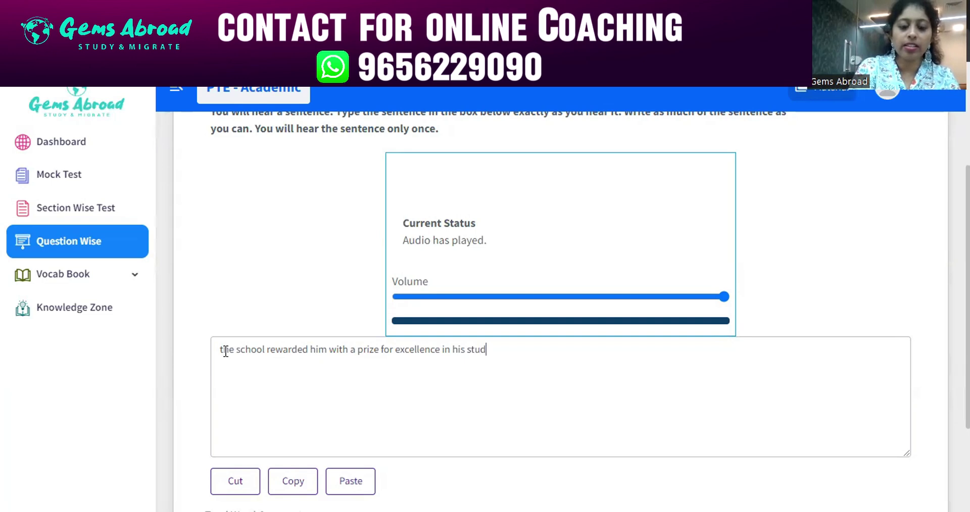
text(ies.)
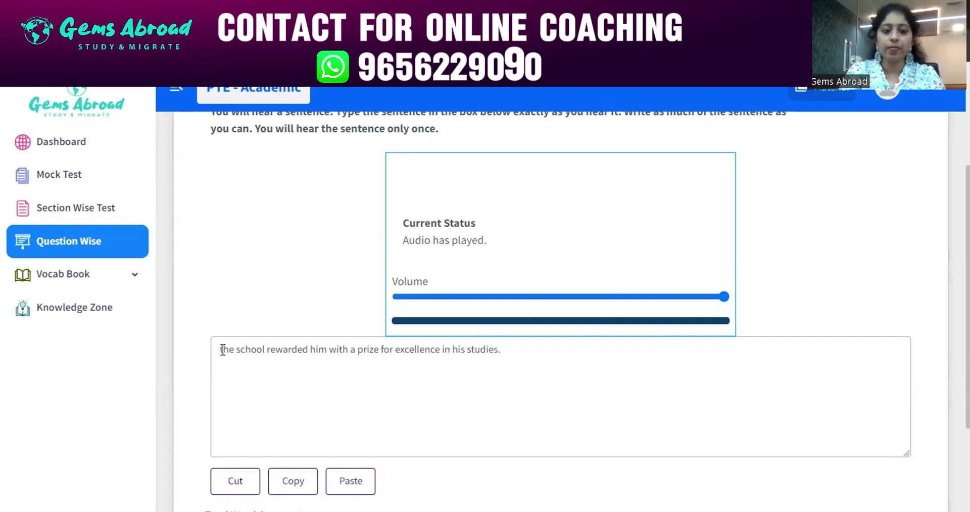
key(Delete)
text(T)
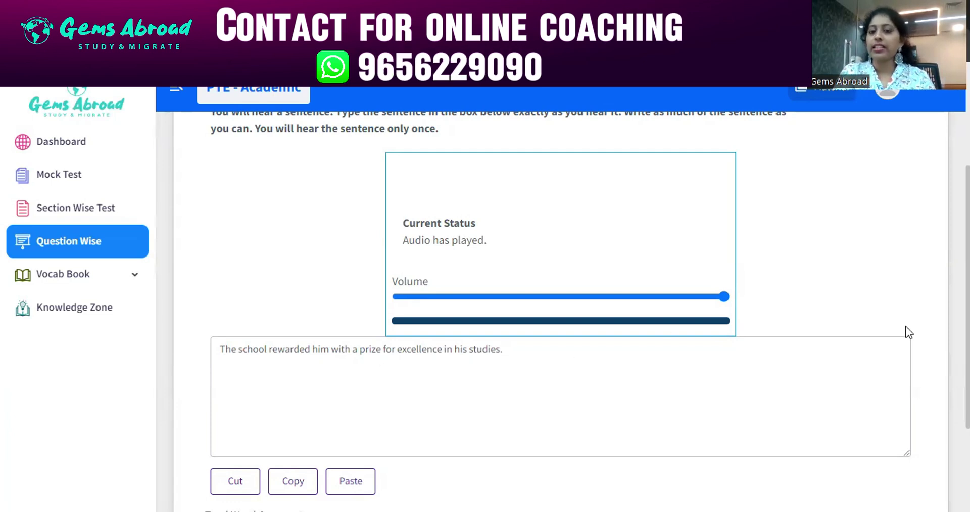
Step: Submit the completed sentence, play the sample answer's audio in the analytics report, and close the report
scroll(908, 333, down, 2)
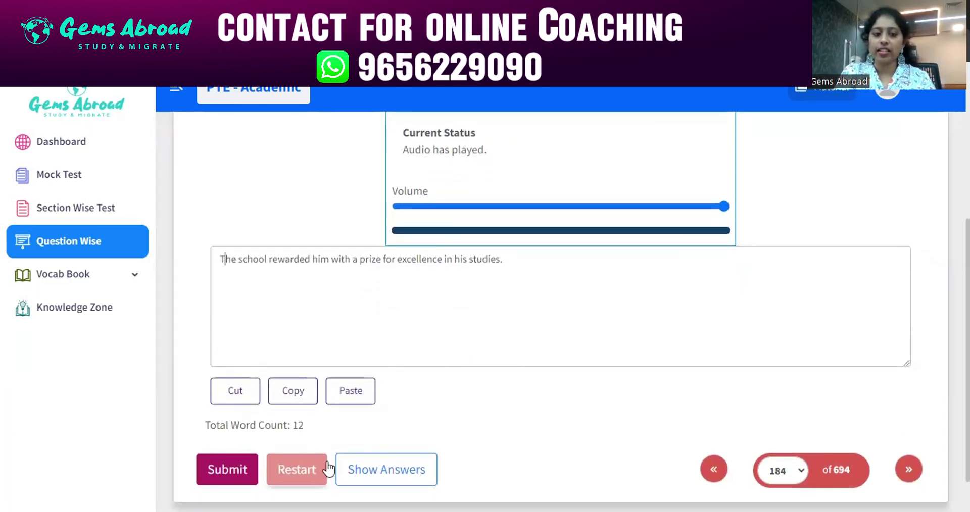
click(241, 468)
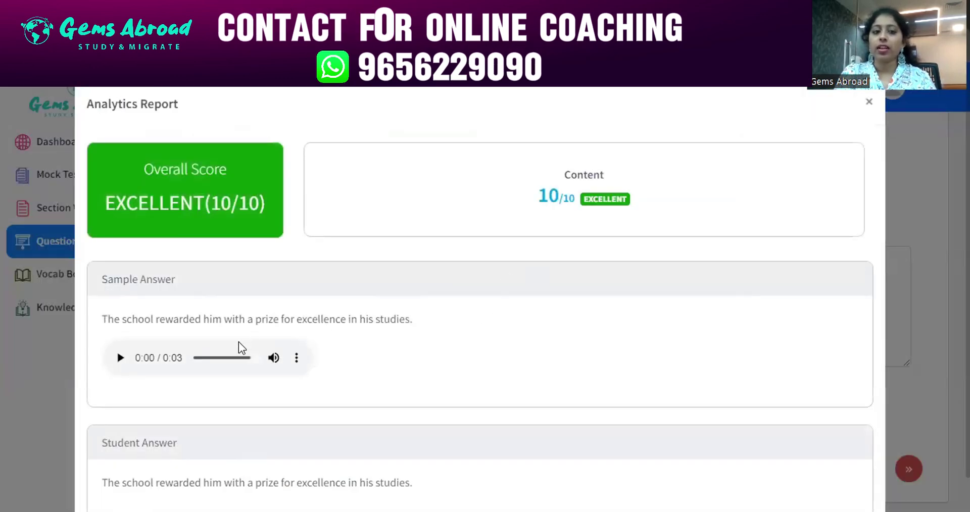
click(120, 359)
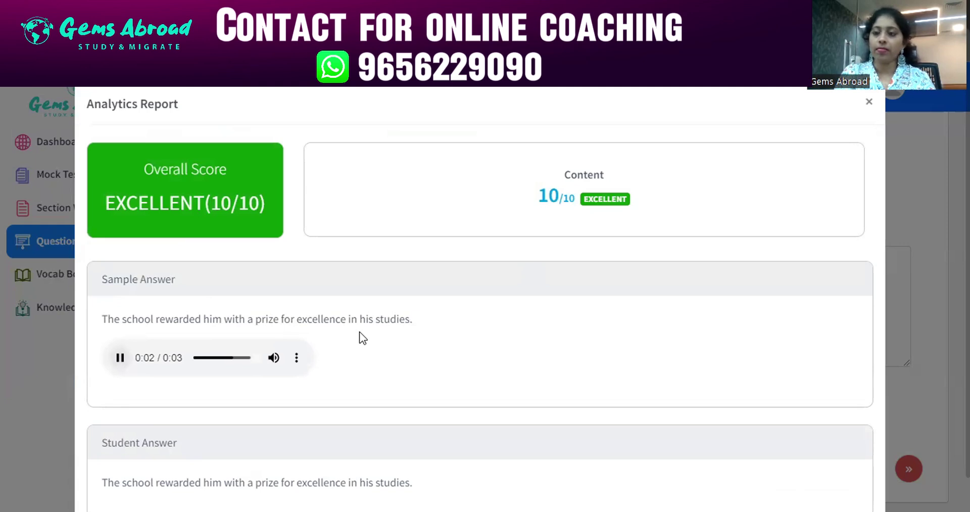
click(868, 104)
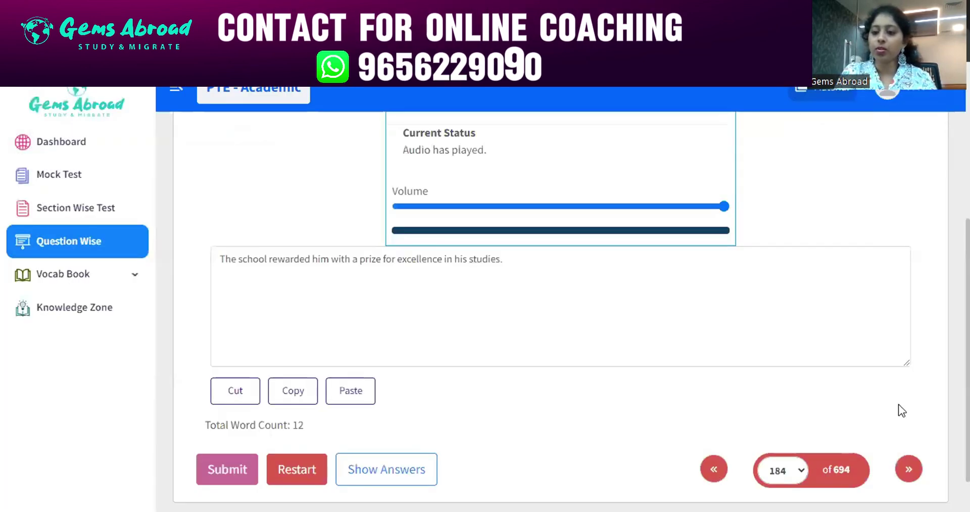
Step: Move on to the next question, play its dictation audio and note the words' initials as "tswpawtdn"
click(908, 471)
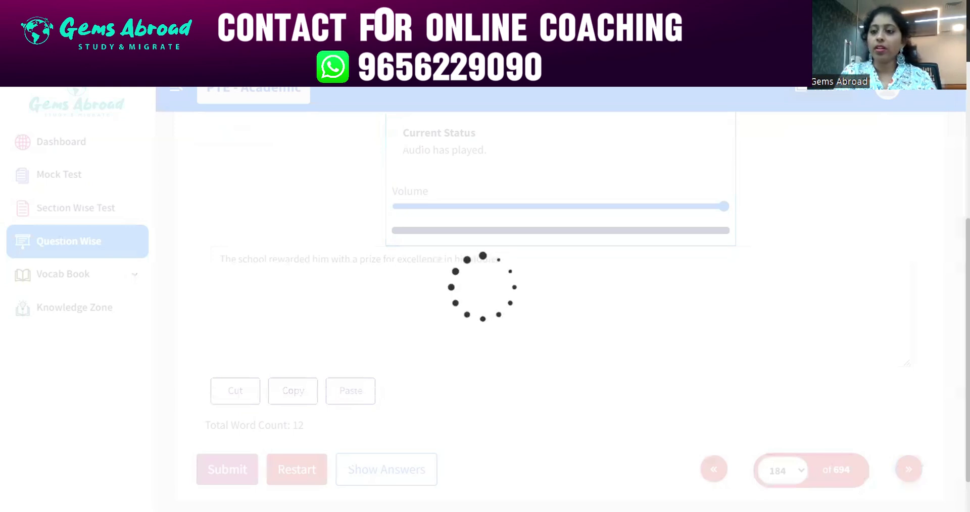
scroll(561, 303, down, 3)
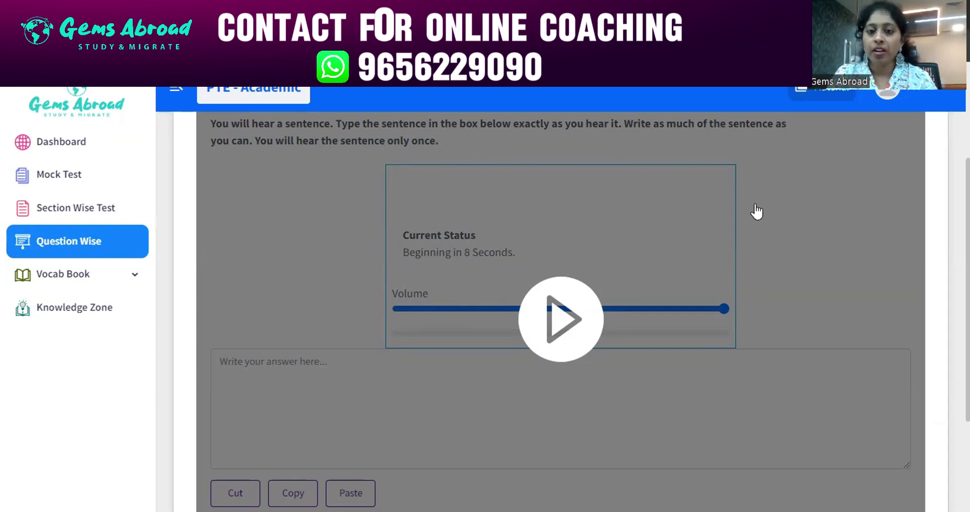
click(564, 309)
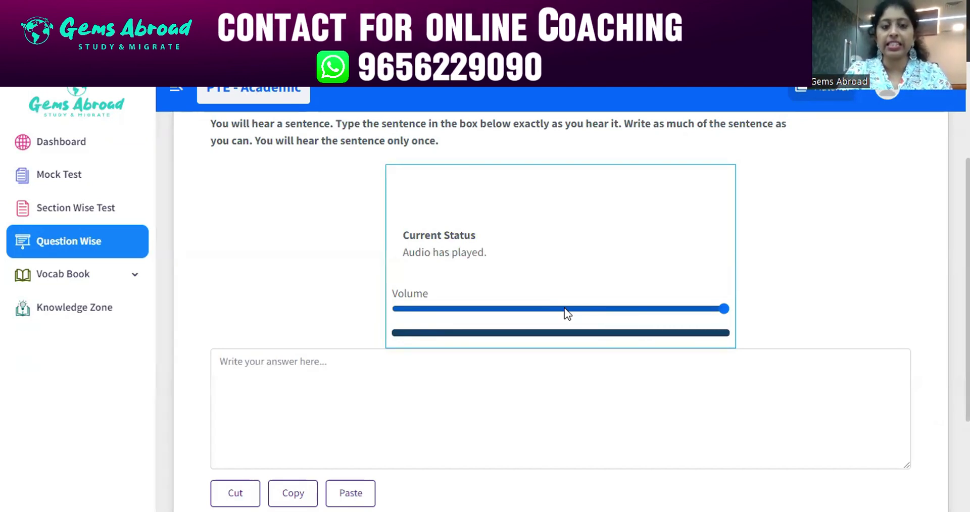
click(328, 390)
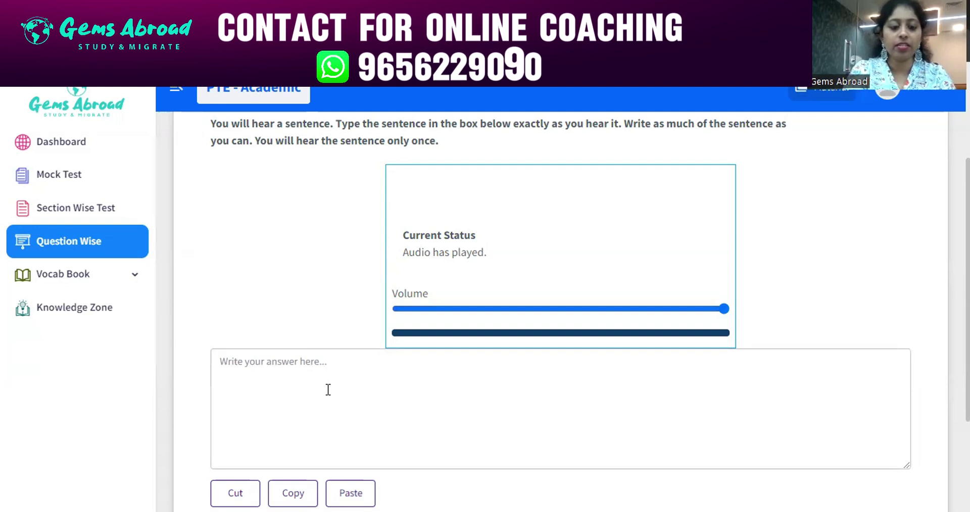
text(tsw)
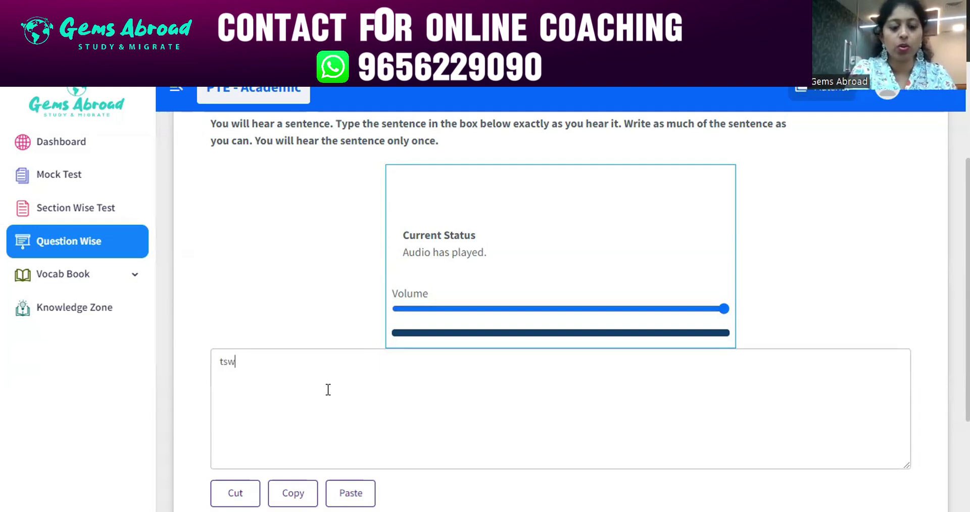
text(pawtdn)
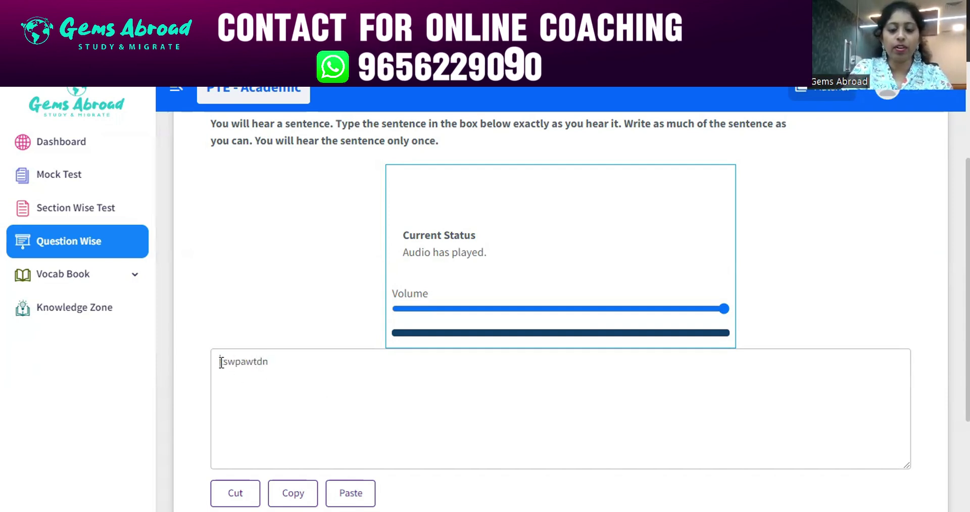
Step: Expand the leading initials "ts" into "The student students", capitalising the sentence's first word
text(ie)
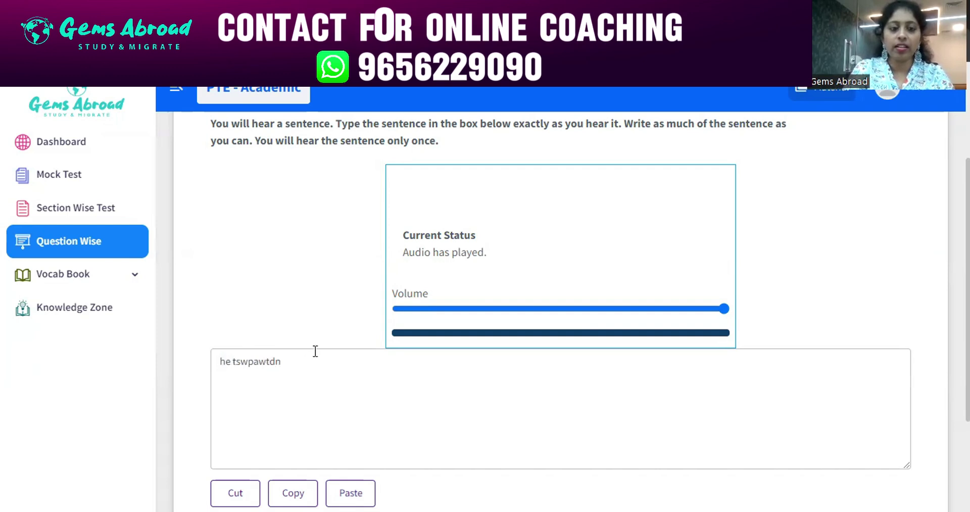
key(Delete)
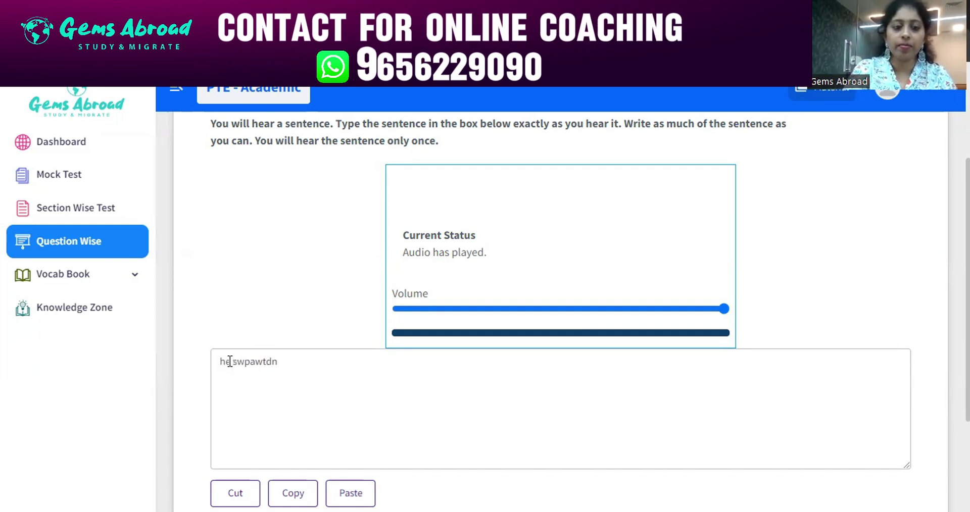
text(The st)
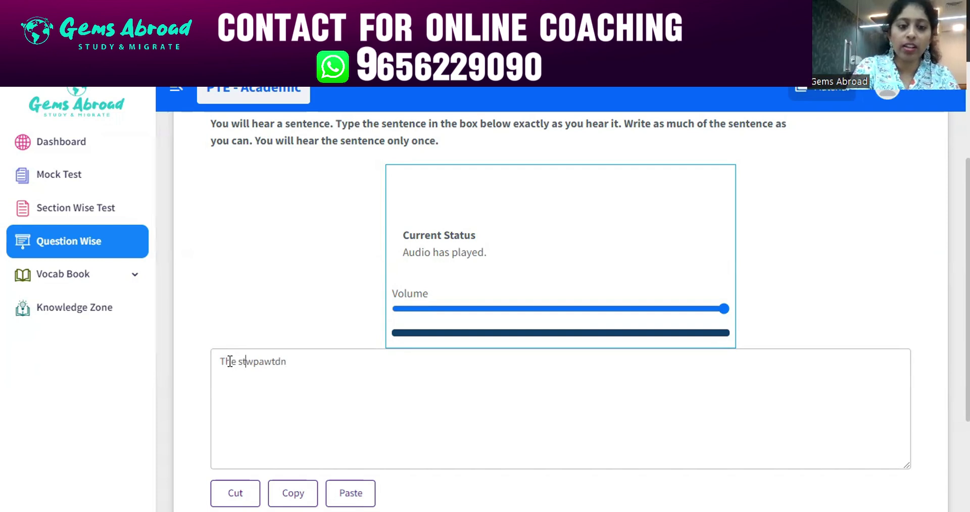
text(uden)
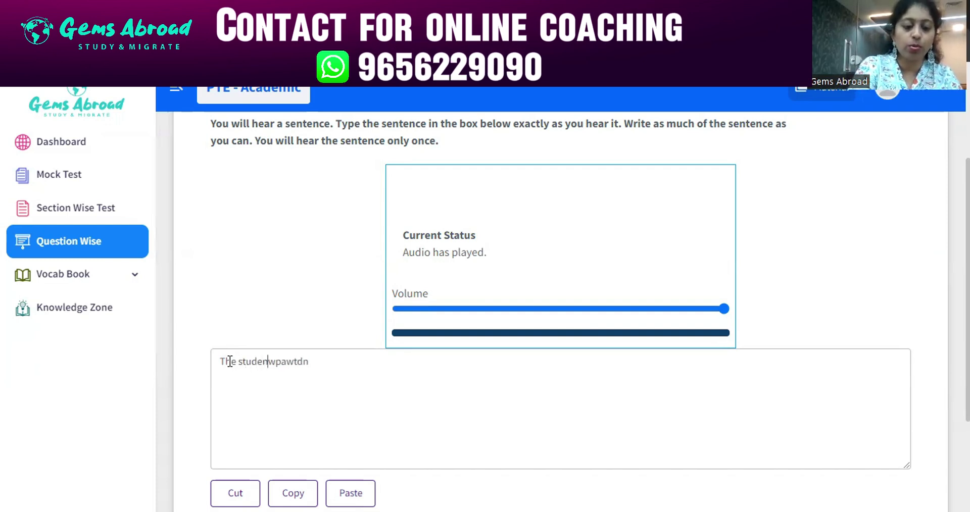
text(t st)
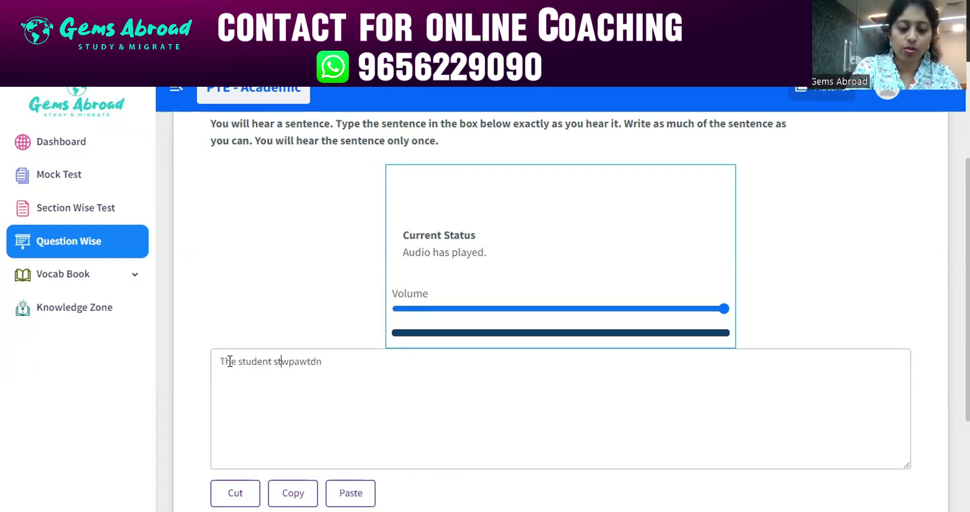
text(udents w)
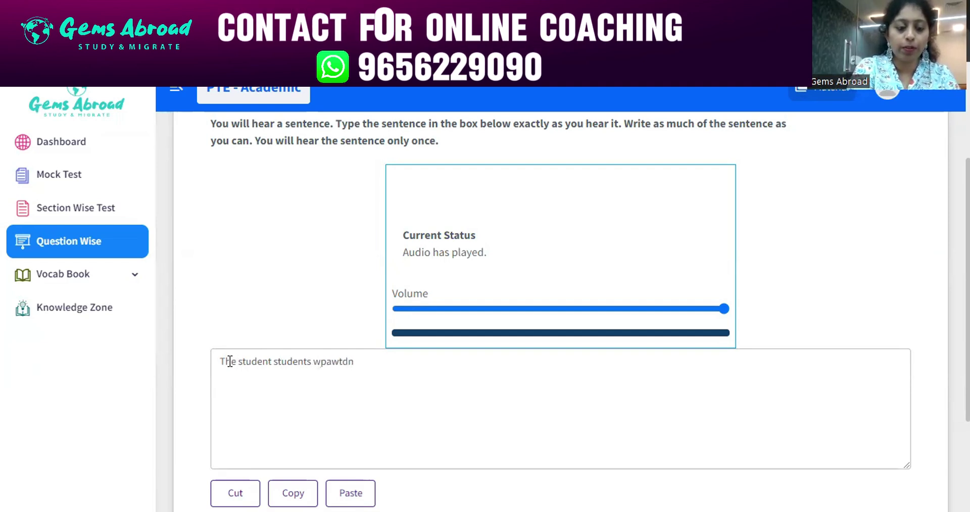
Step: Expand the initials "wpa" after "students" into the words "was puzzled about"
text(as p)
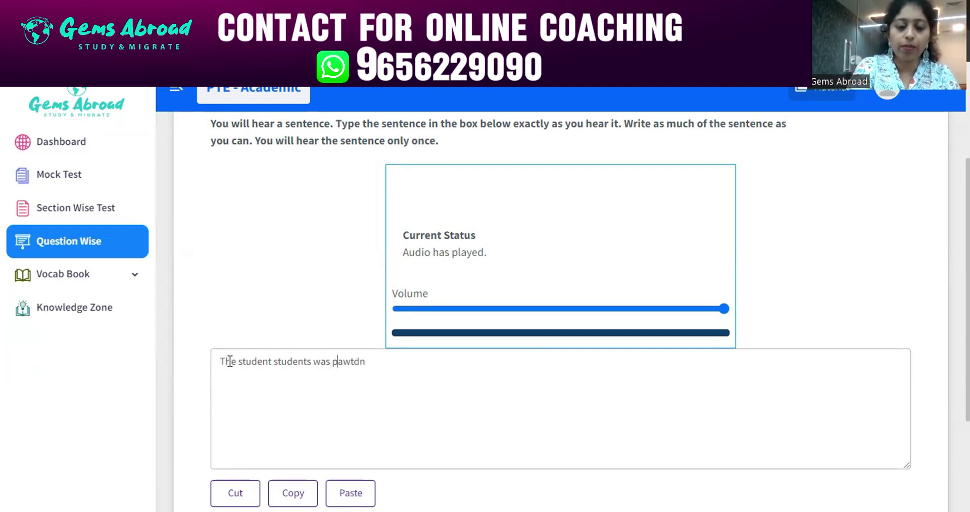
text(uzzl)
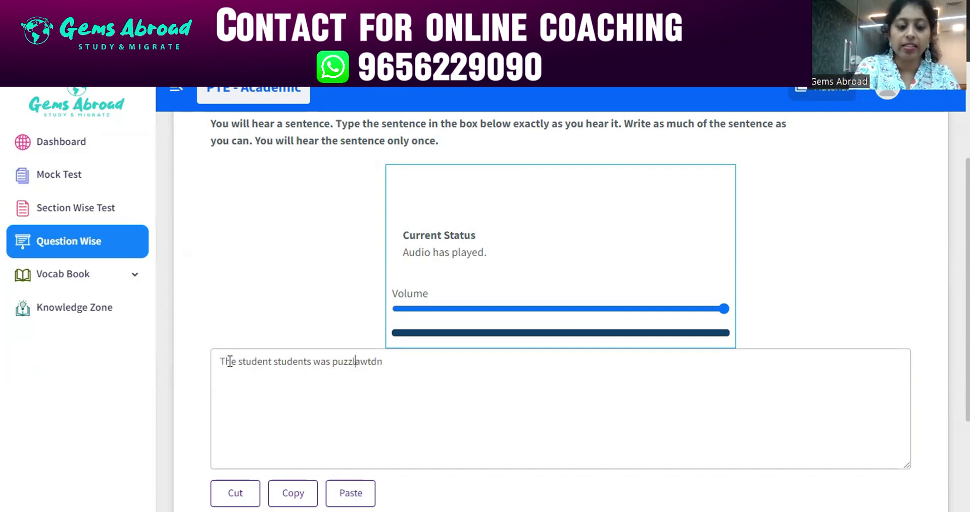
text(ed )
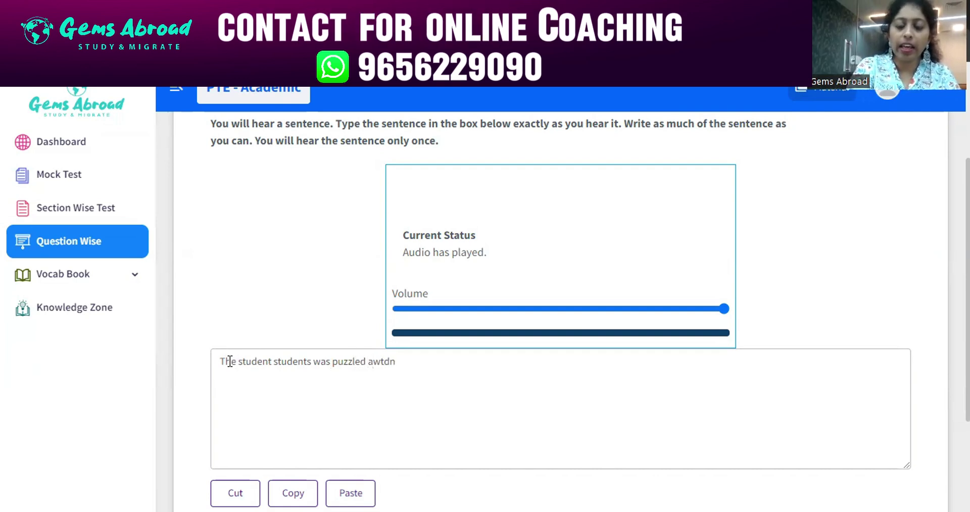
text(abou)
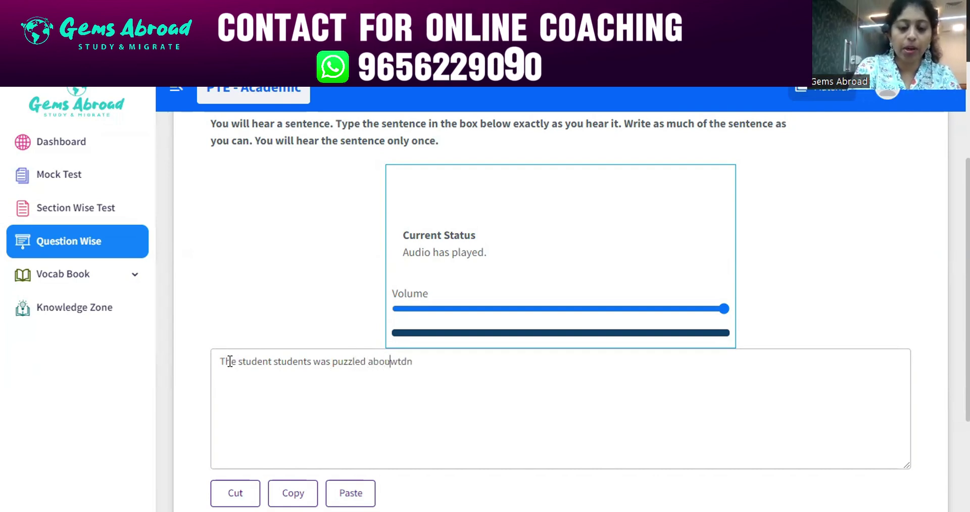
text(t)
key(Right)
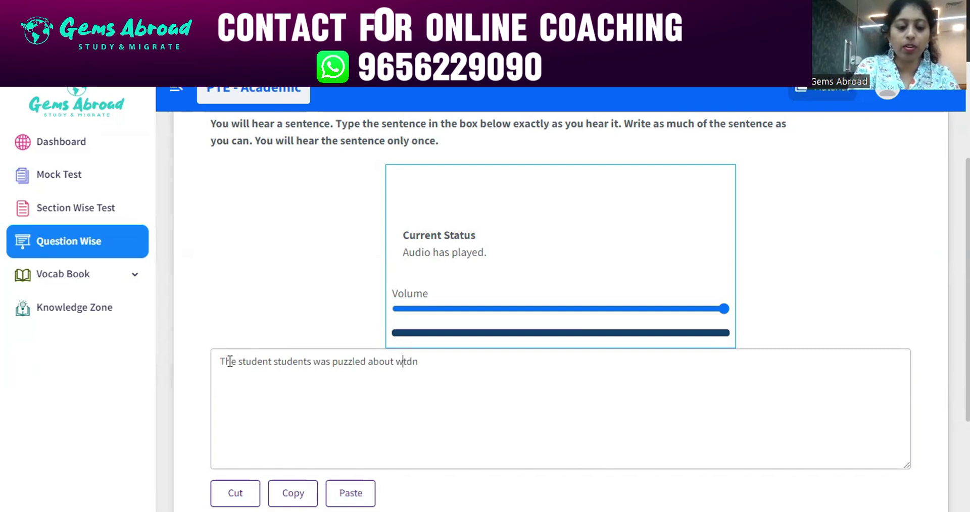
Step: Expand the remaining initials "wtdn" into "what to do next." to finish the sentence
text(hat)
key(Right)
text(to)
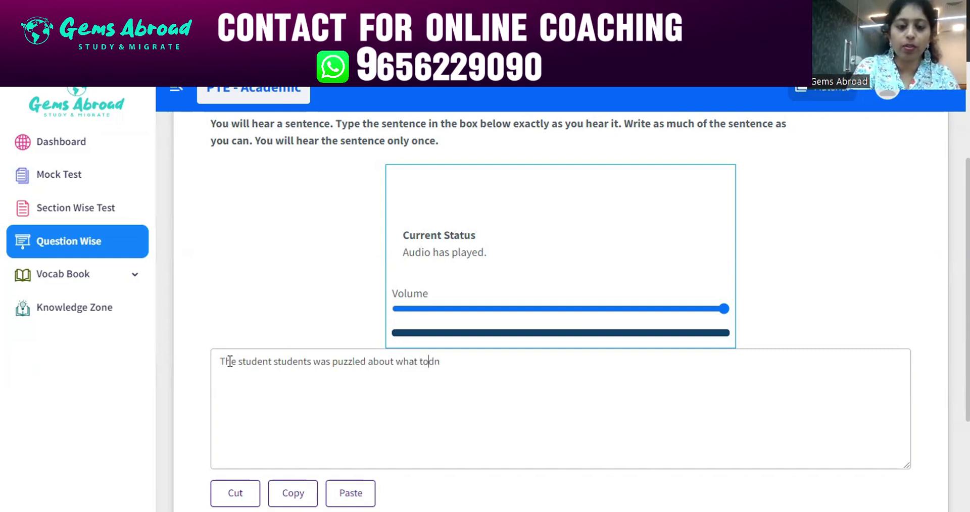
key(Right)
text(o)
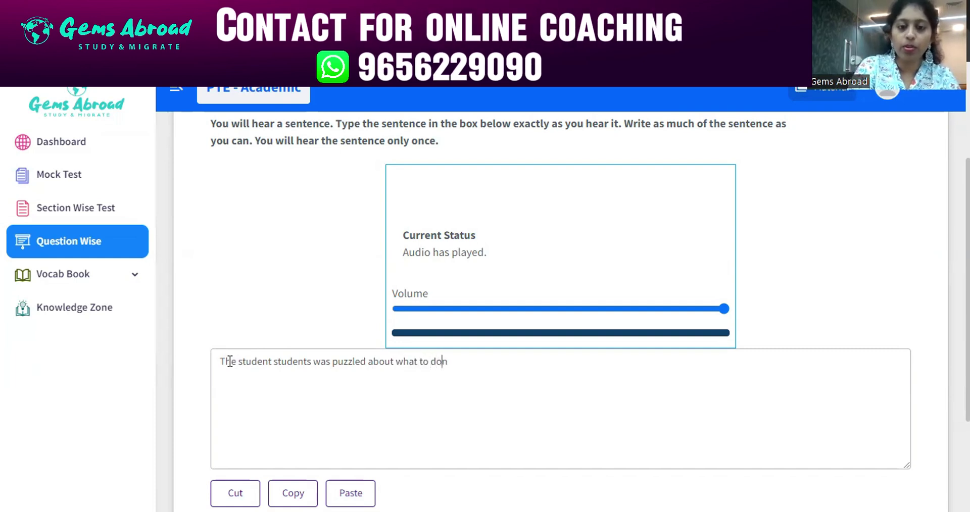
key(Right)
text(ext.)
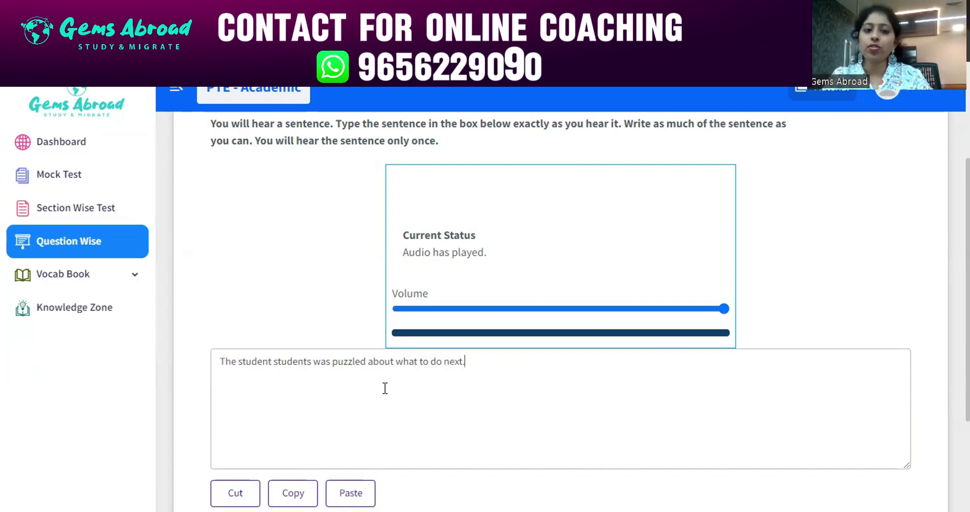
Step: Submit the sentence about the puzzled student, listen to the sample answer in the analytics report, and close the report
scroll(522, 420, down, 1)
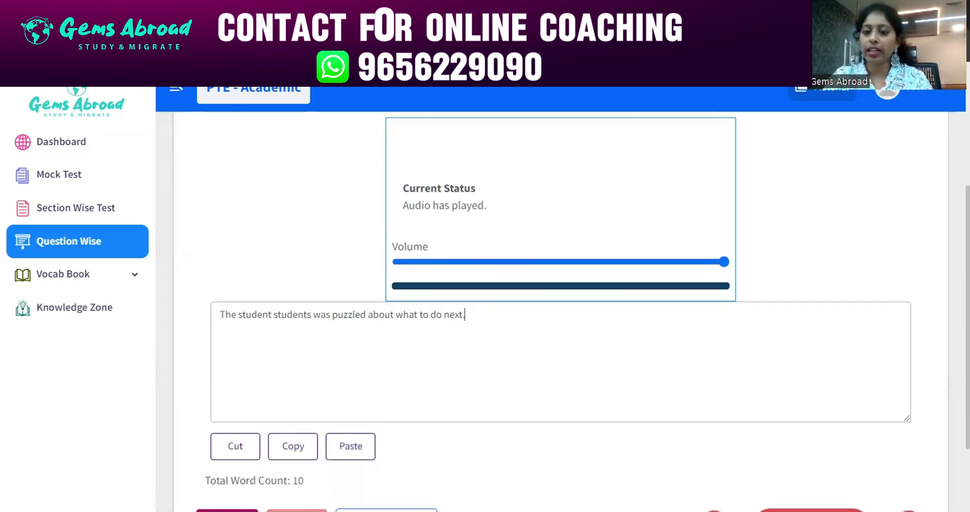
click(229, 491)
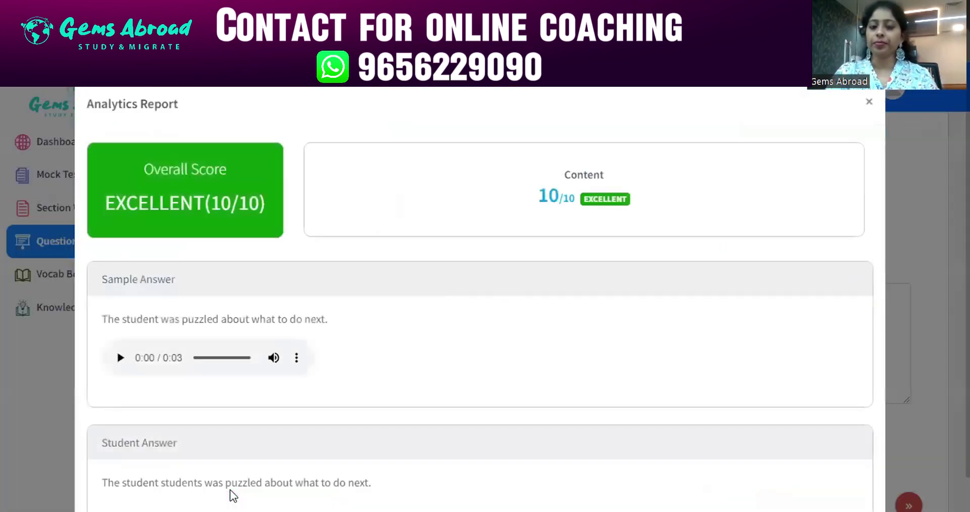
click(121, 359)
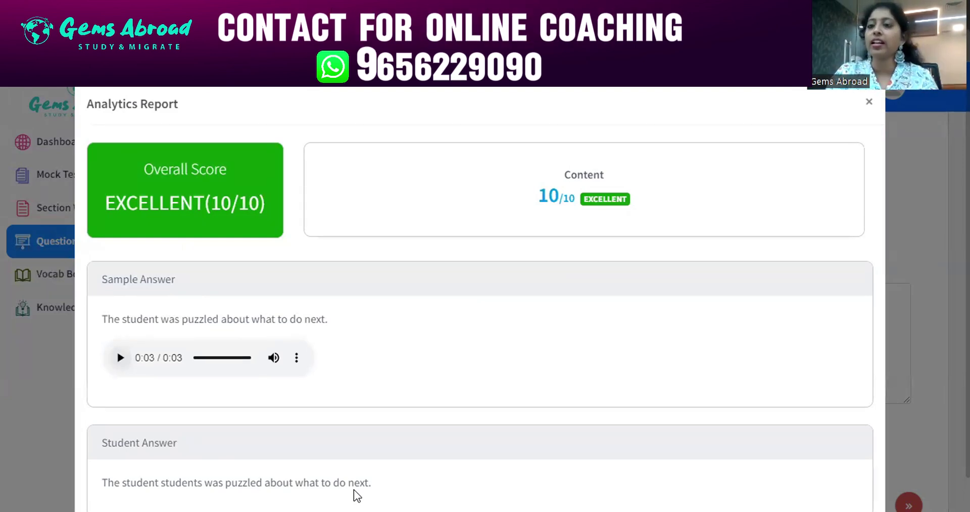
click(869, 101)
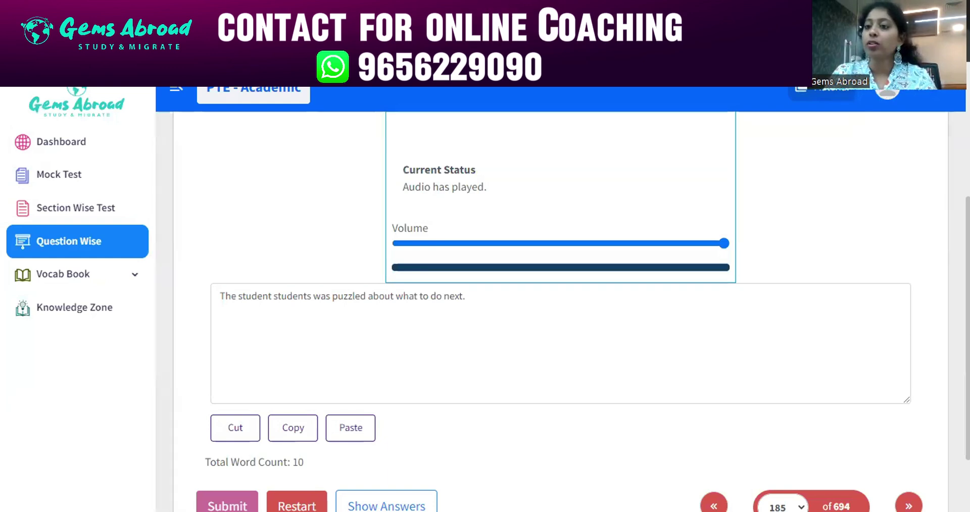
Step: Go to the next question, play its dictation audio and note the words' initials as "tsosipctp"
scroll(914, 419, down, 2)
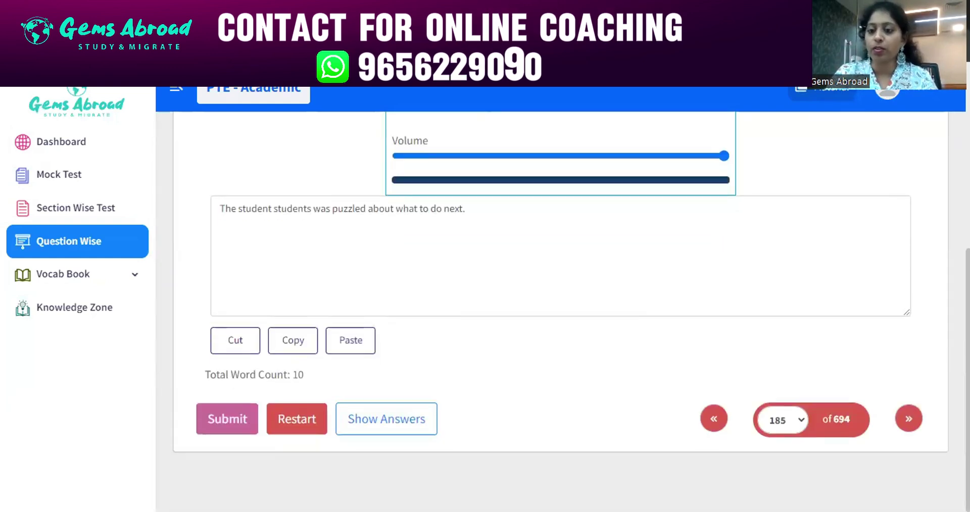
click(908, 419)
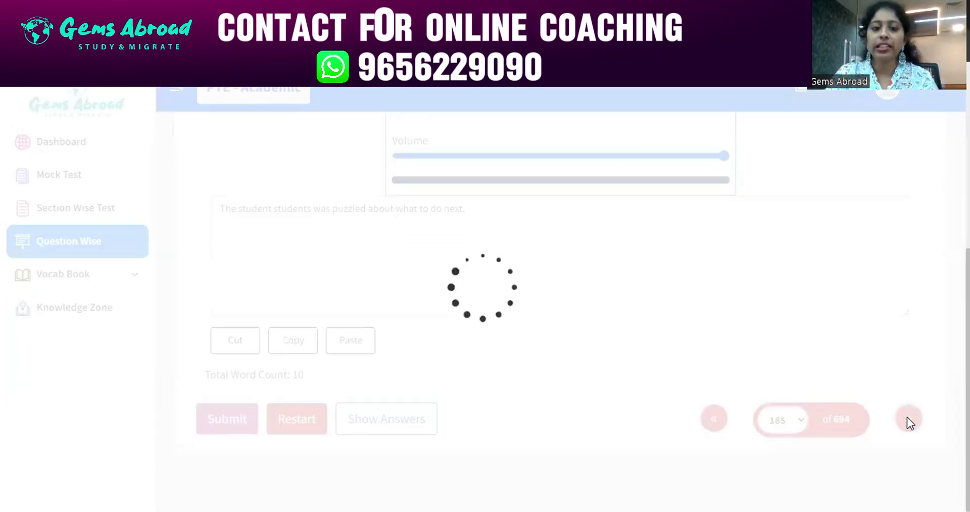
scroll(621, 386, down, 4)
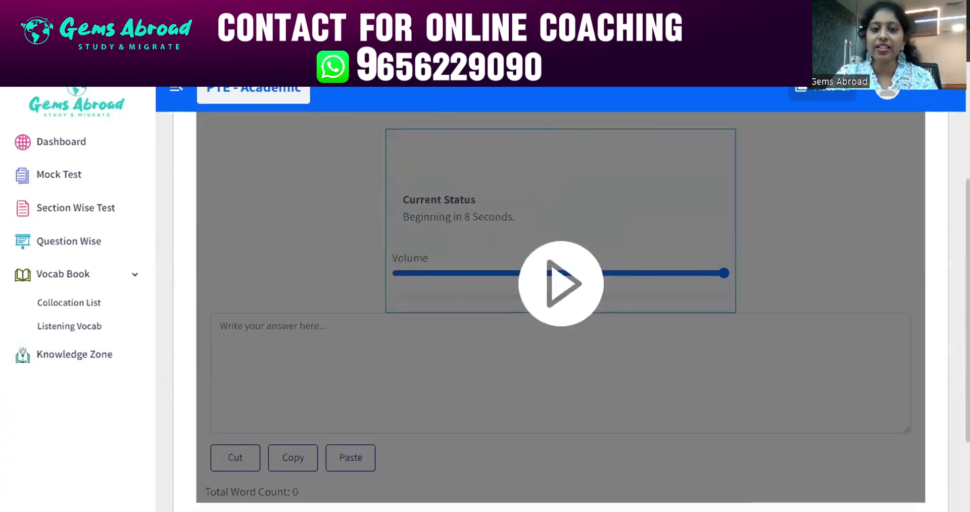
click(557, 281)
click(439, 340)
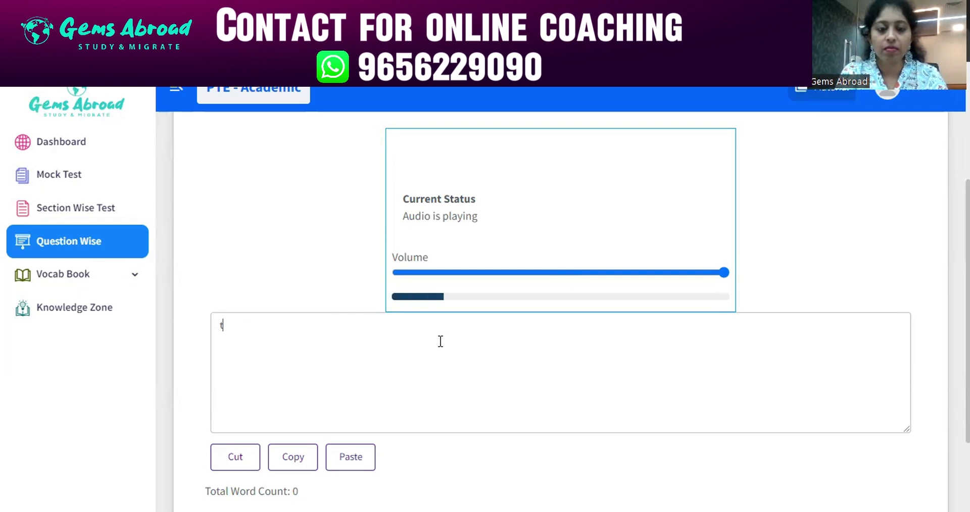
text(sos)
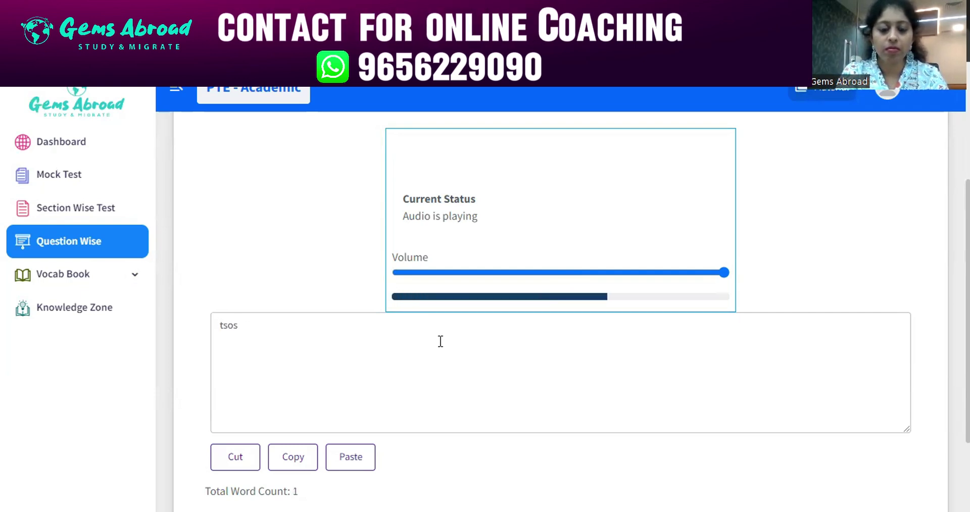
text(ipc)
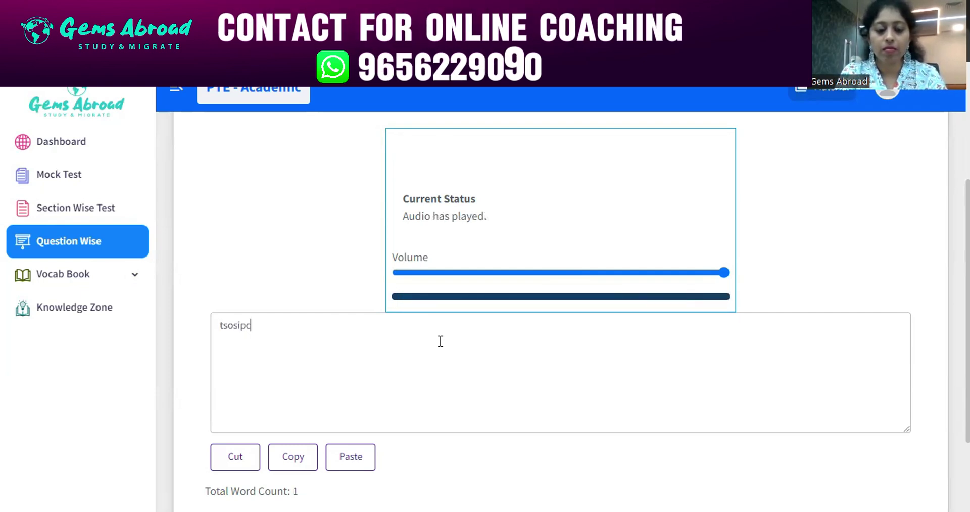
text(tp)
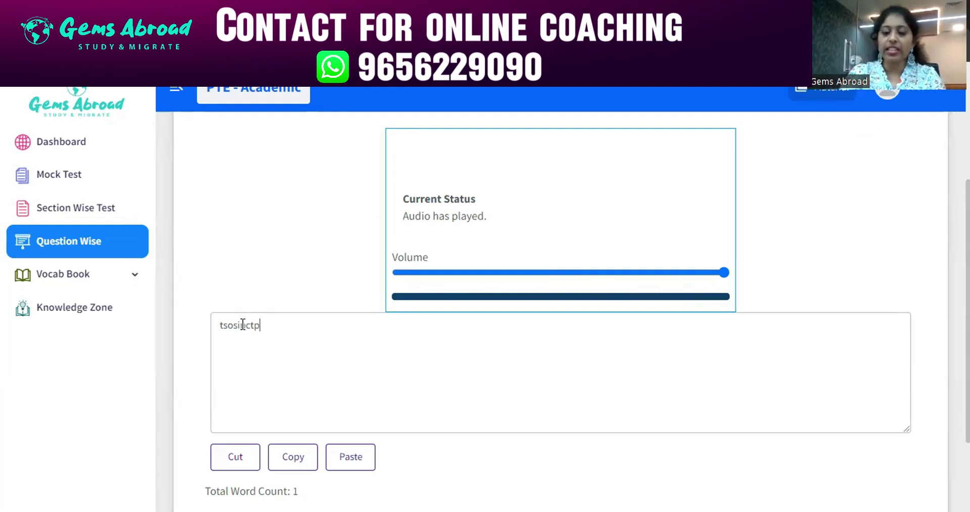
Step: Expand the leading initials "tsos" into the words "the secretary of state"
click(224, 326)
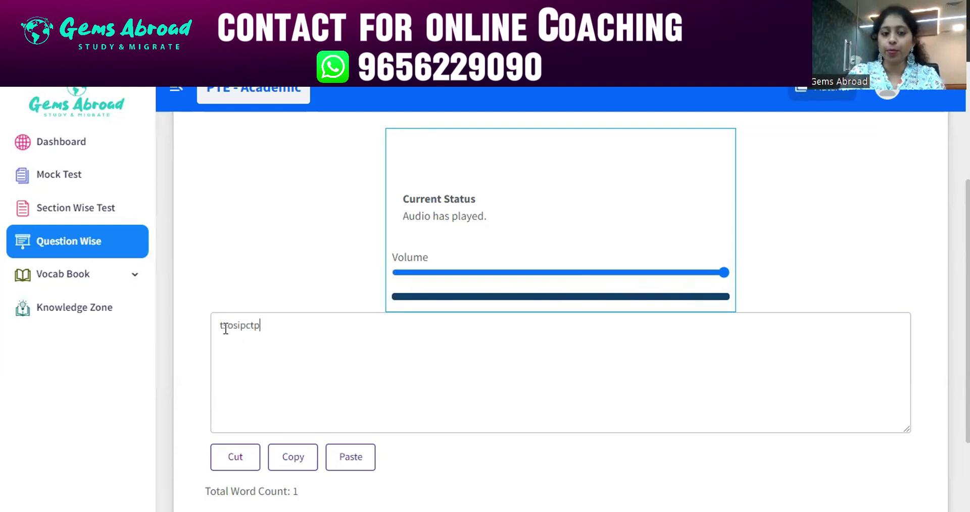
text(he s)
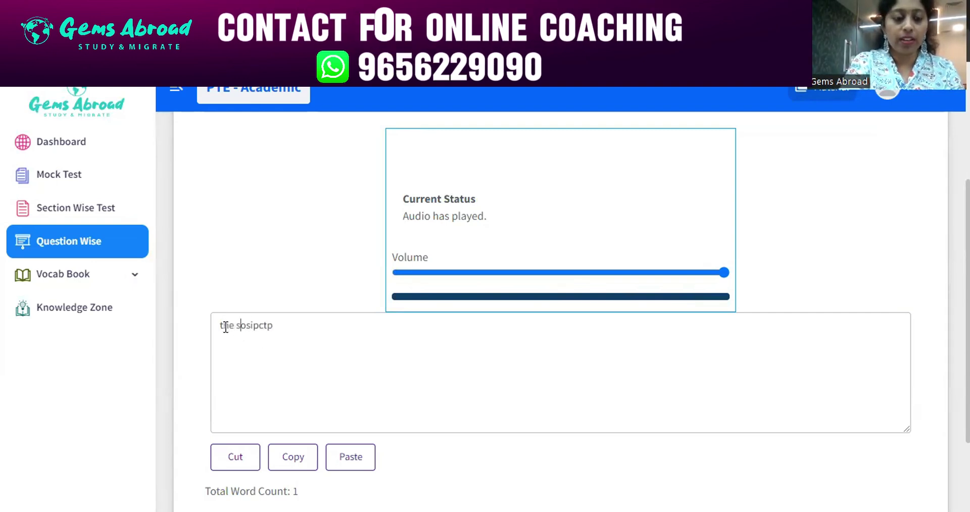
text(ecreta)
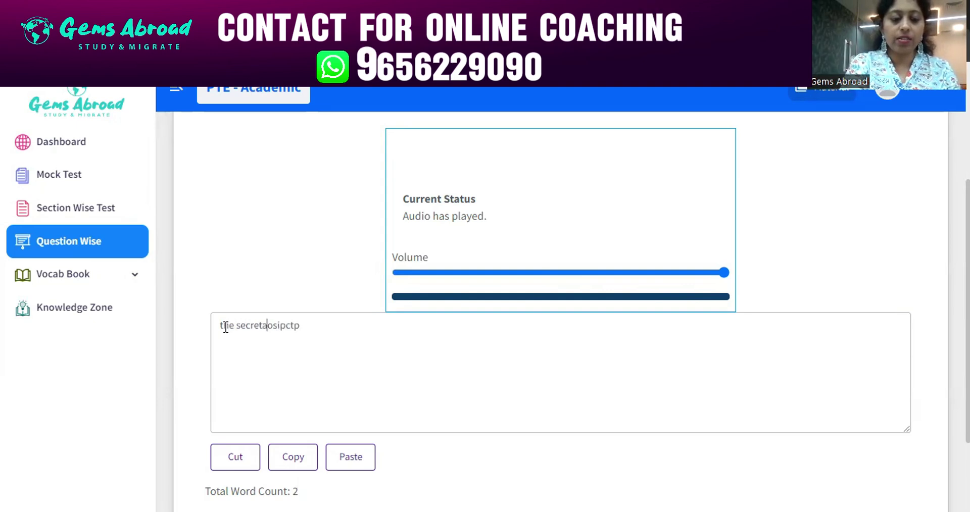
text(ry o)
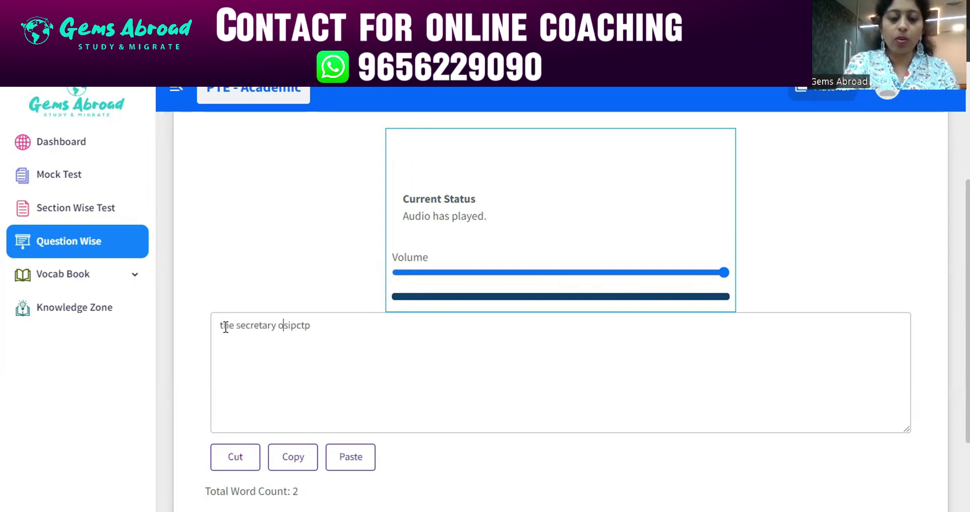
text(f s)
text(tate)
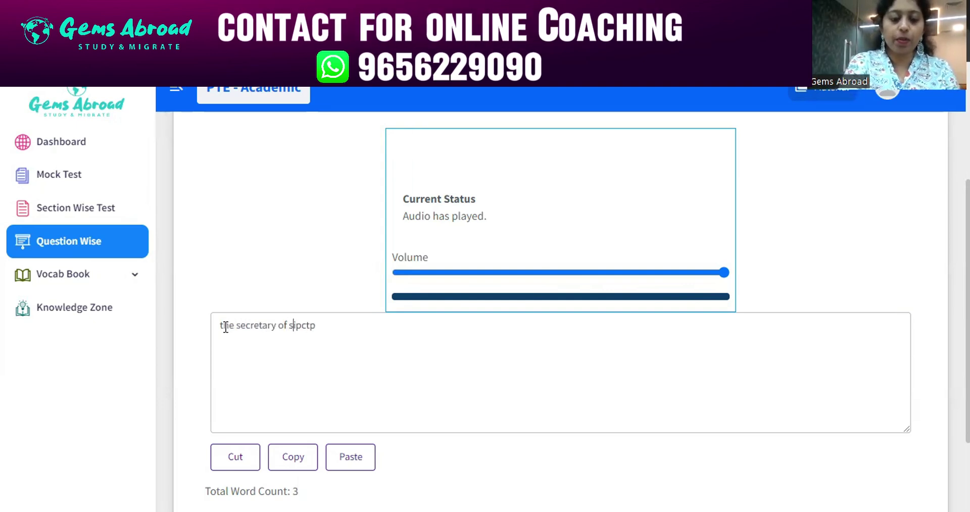
key(Right)
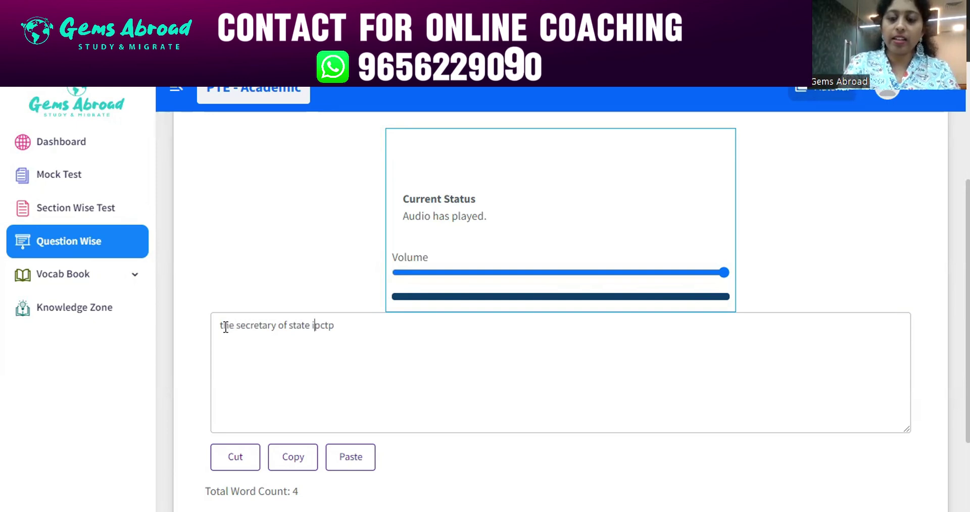
Step: Expand the remaining initials "ipctp" into "is presently considering the proposal." to finish the sentence
text(s )
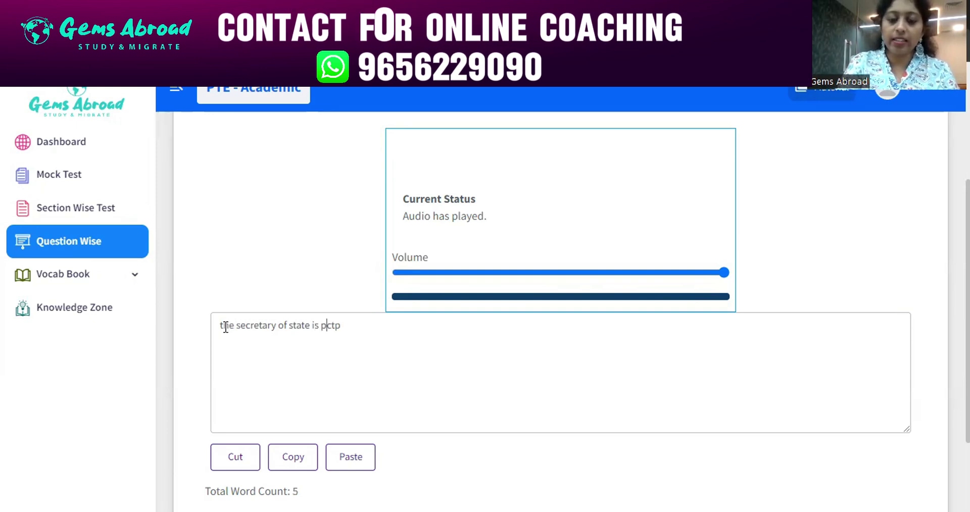
text(resent)
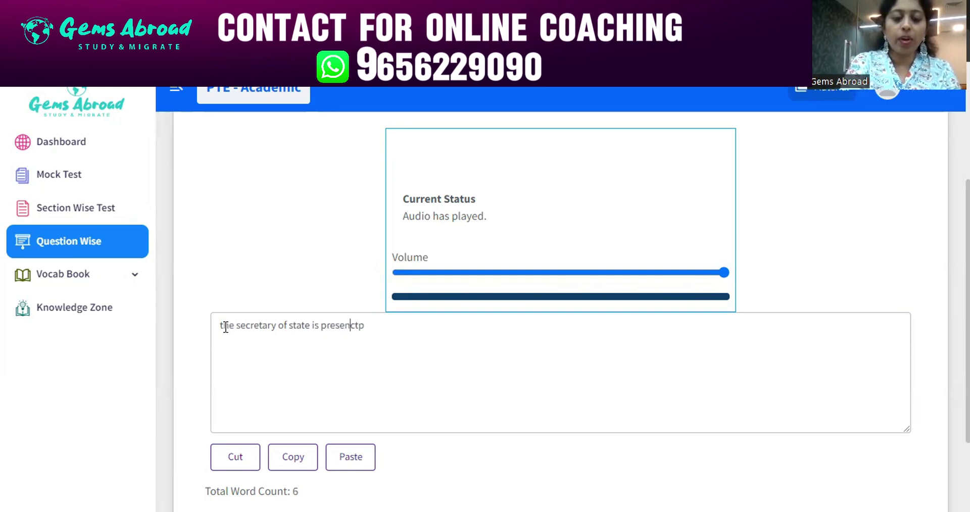
text(ly )
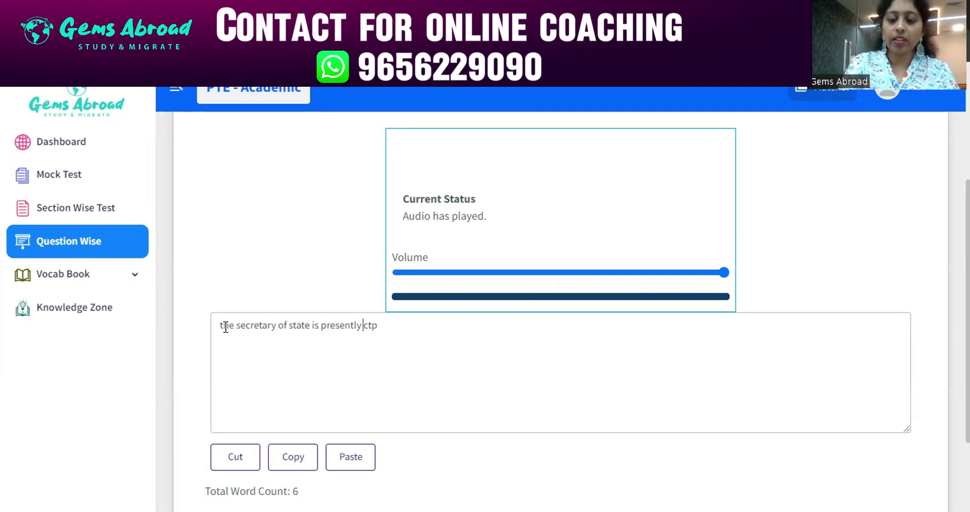
text(onsu)
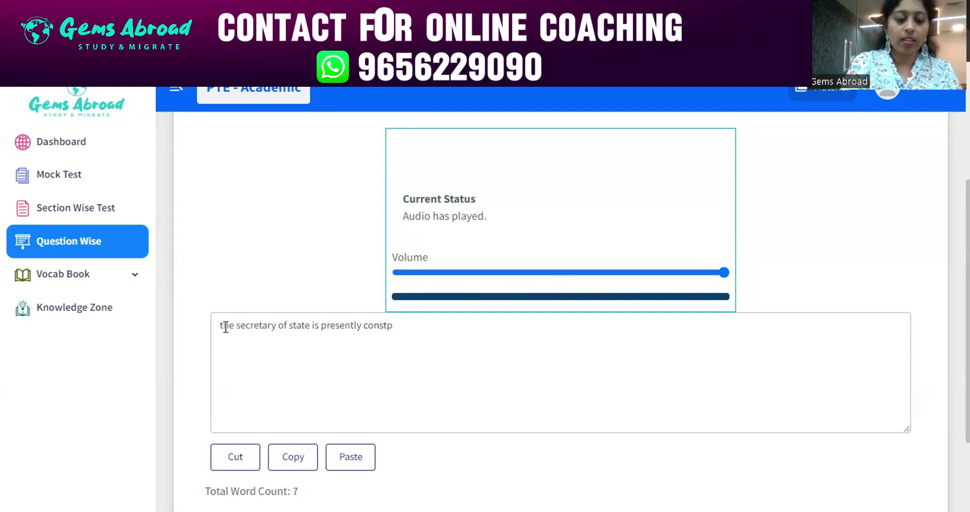
text(idering )
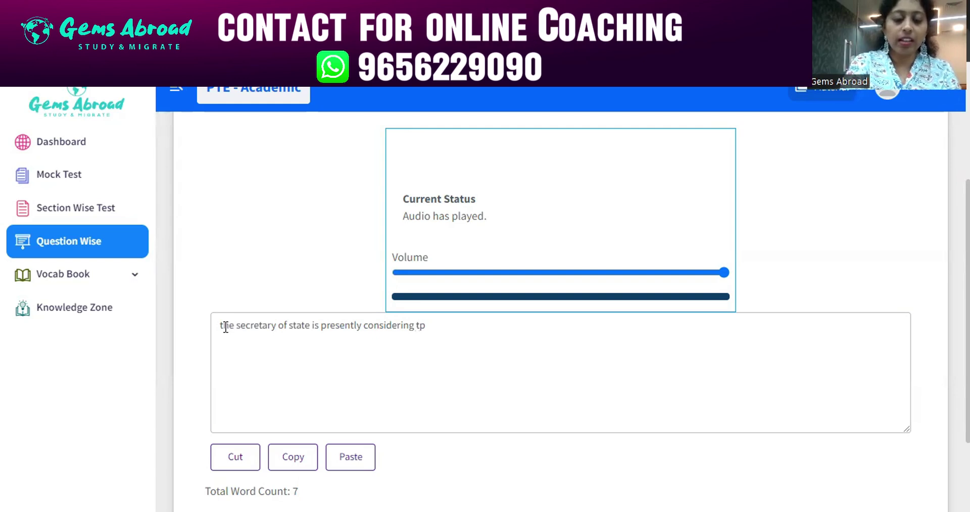
text(he )
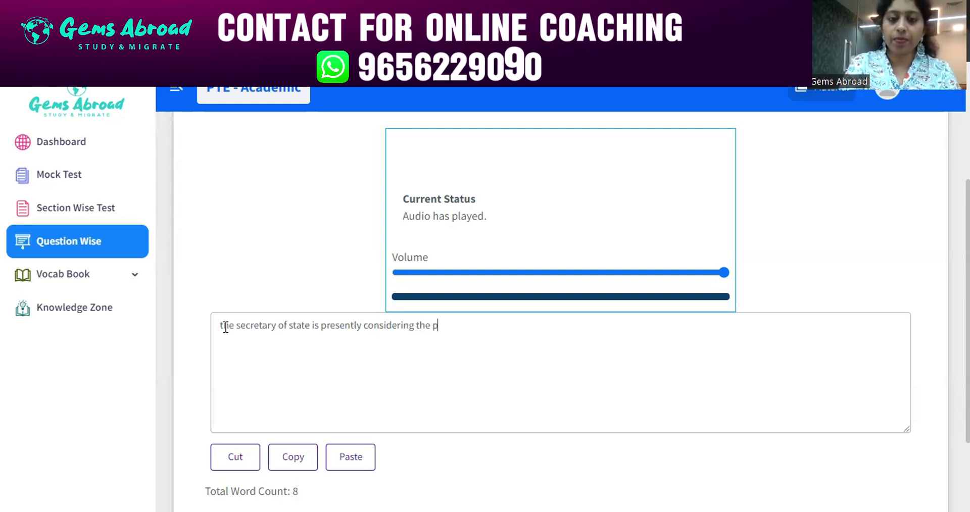
text(rop)
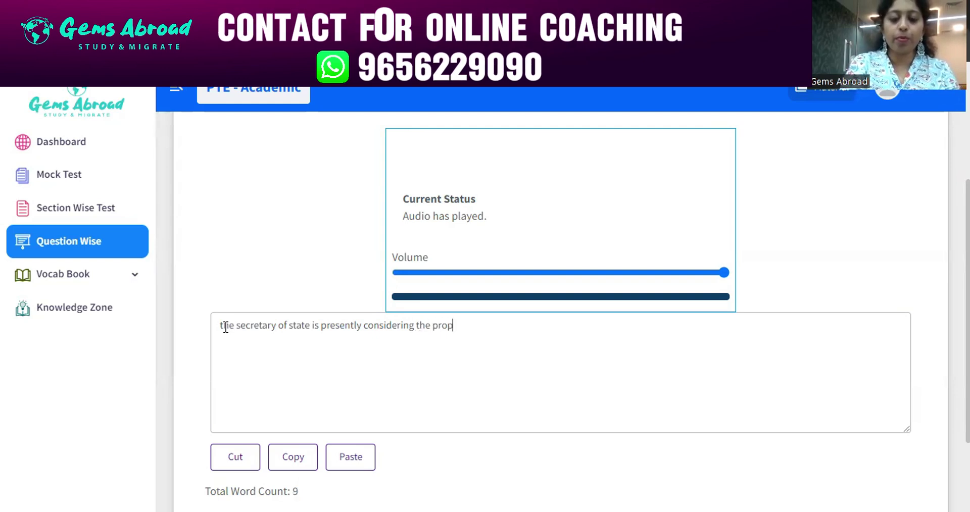
text(osal.)
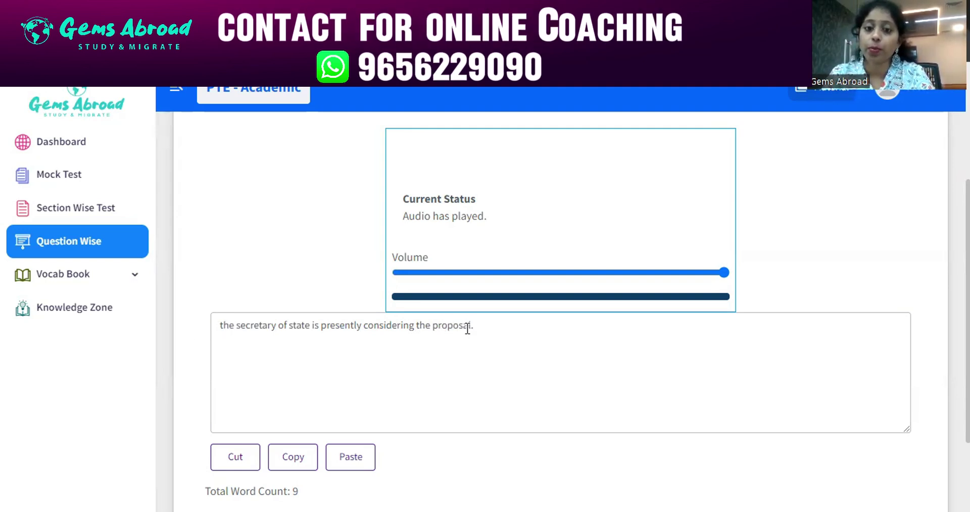
Step: Insert the plural "proposals" before "proposal" and capitalize the sentence's first word as "The"
click(433, 325)
text(proposa)
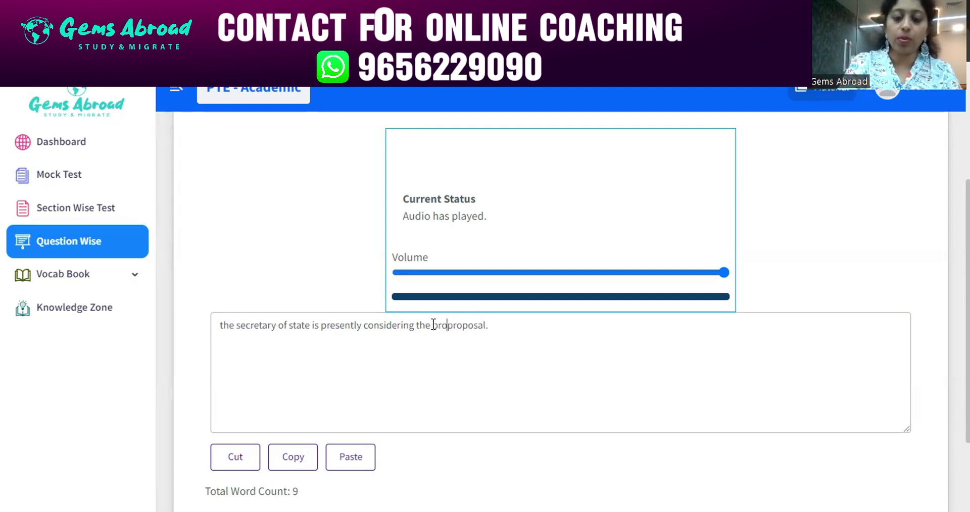
text(ls p)
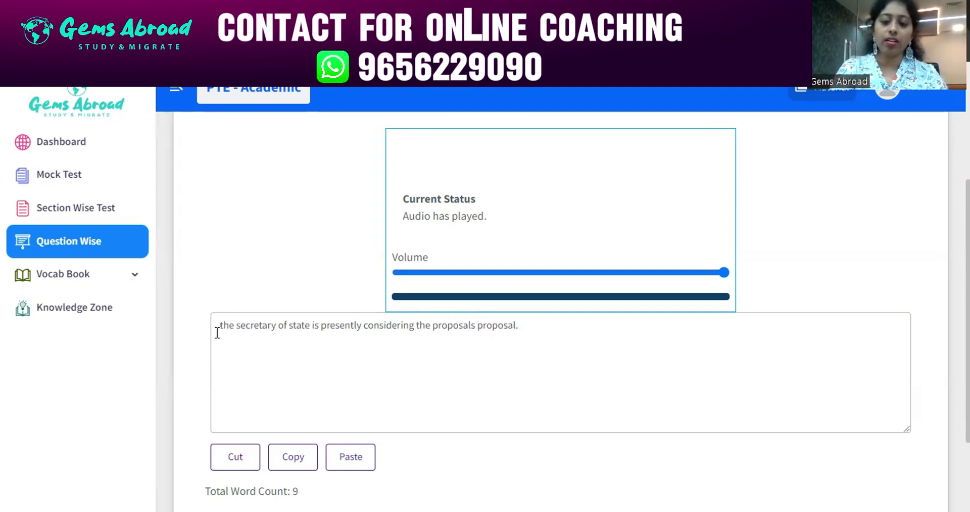
key(Delete)
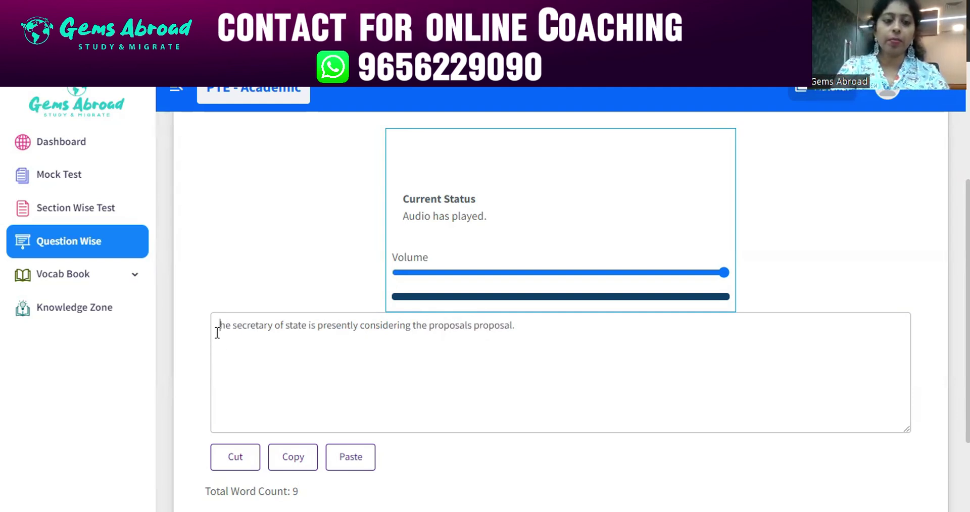
text(T)
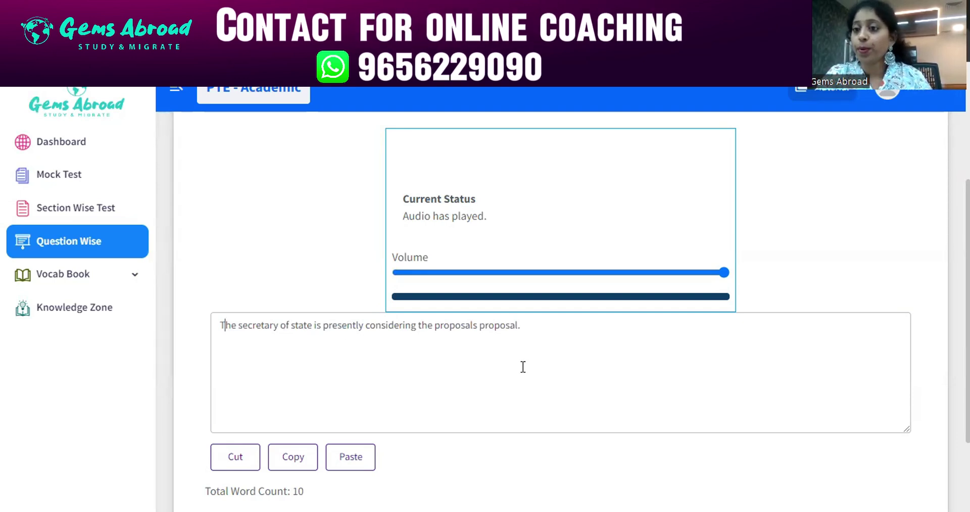
Step: Submit the sentence about the secretary of state, listen to the sample answer in the analytics report, and close the report
scroll(457, 305, down, 1)
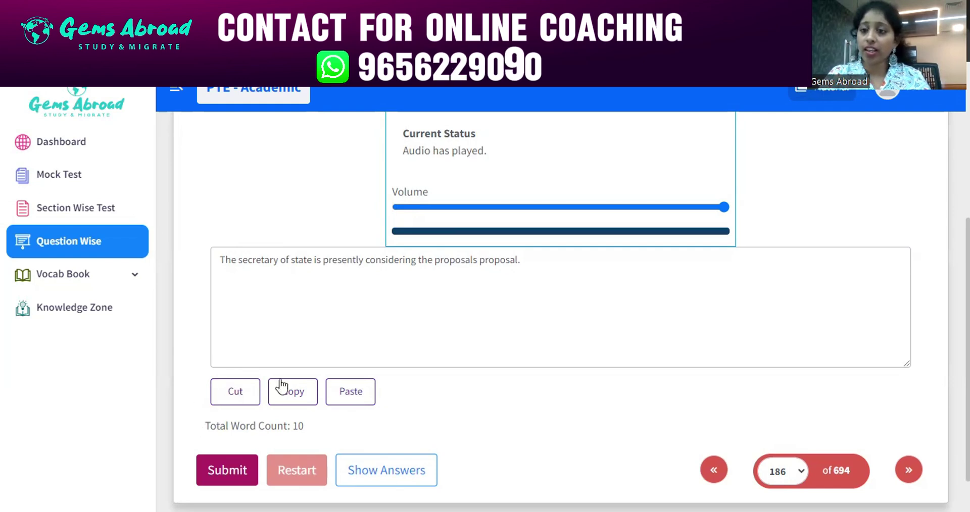
click(231, 478)
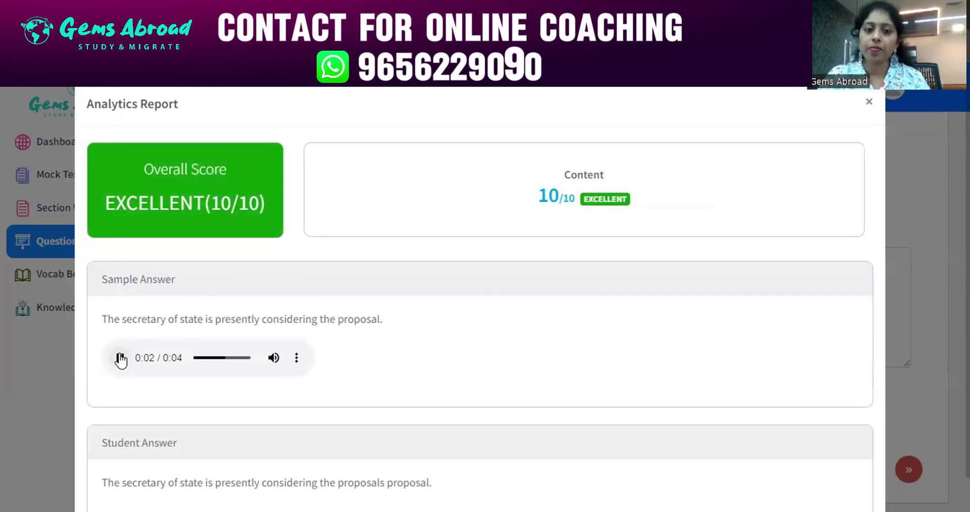
click(867, 104)
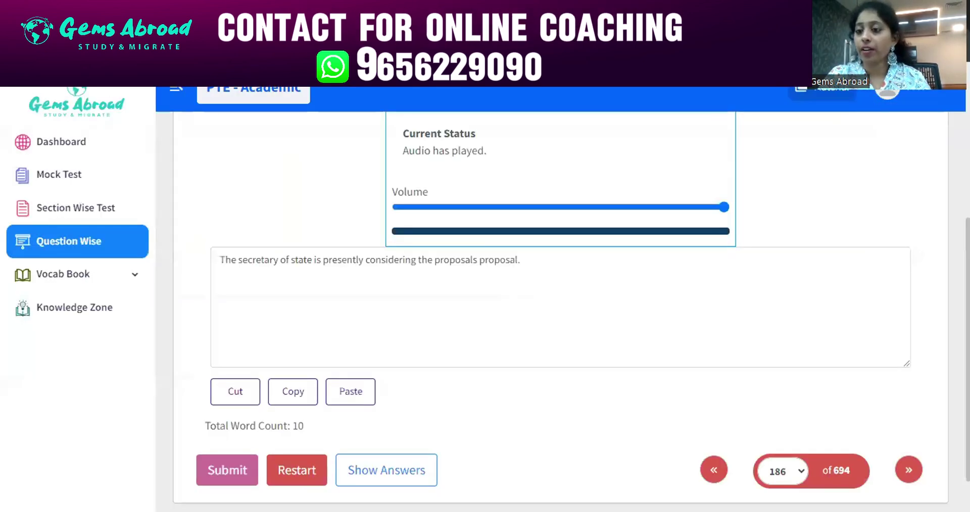
scroll(560, 303, up, 3)
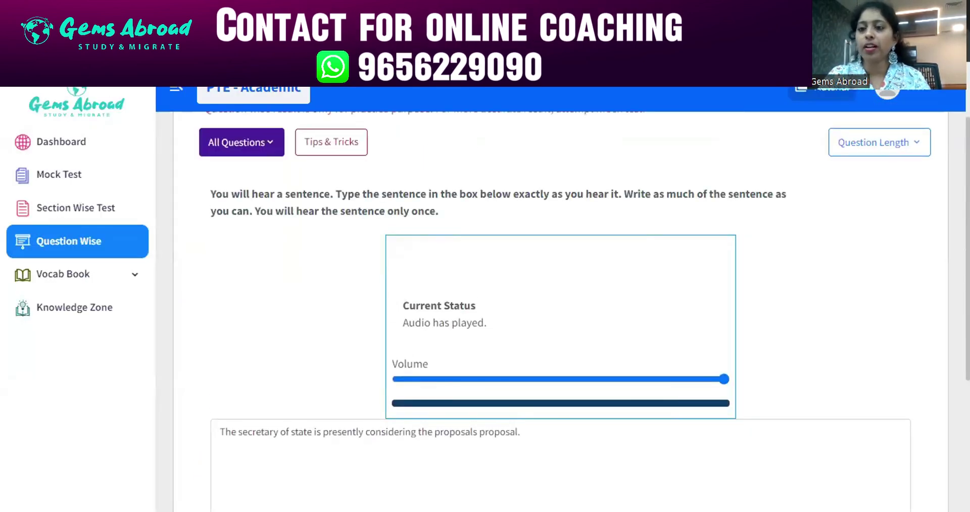